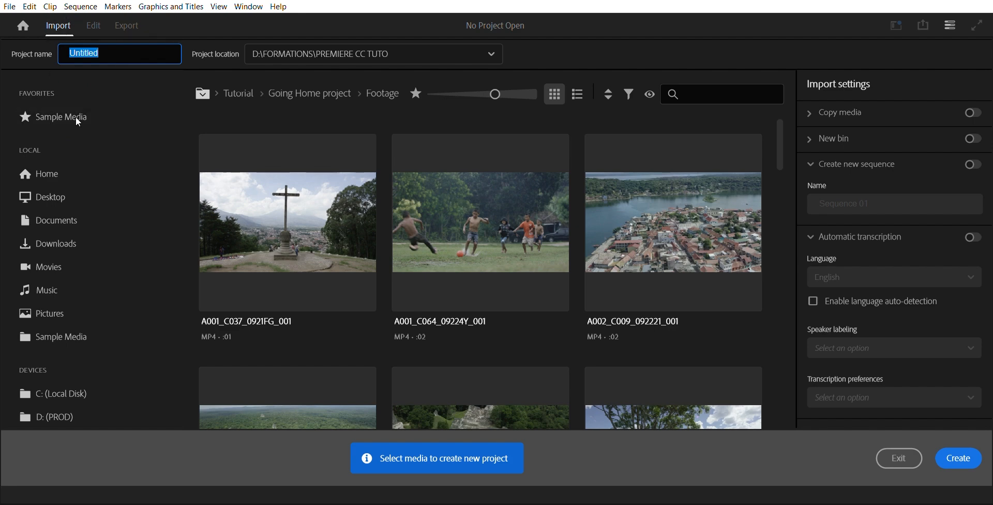
Name the new project TRAVEL MOVIE.
click(119, 50)
key(BackSpace)
key(BackSpace)
key(BackSpace)
key(BackSpace)
key(BackSpace)
key(BackSpace)
key(BackSpace)
key(BackSpace)
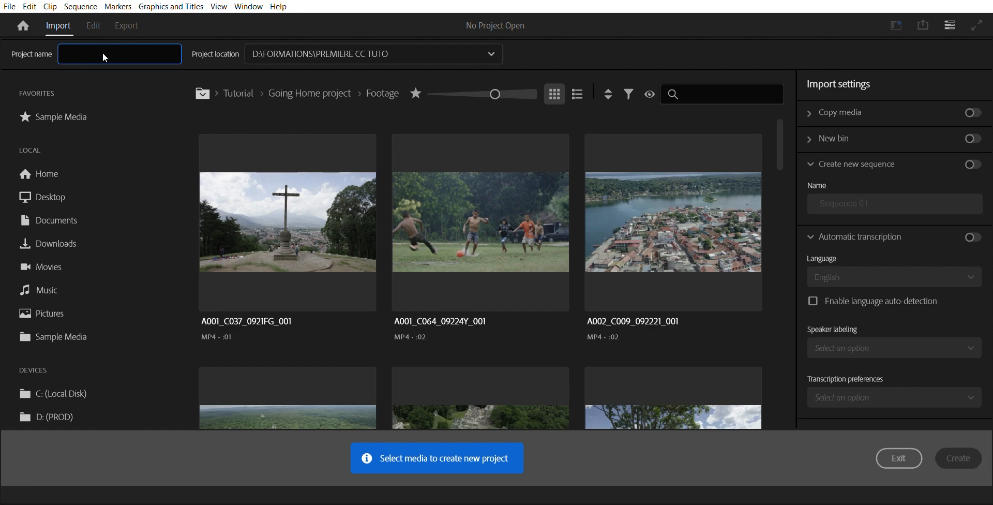
text(TRAVEL)
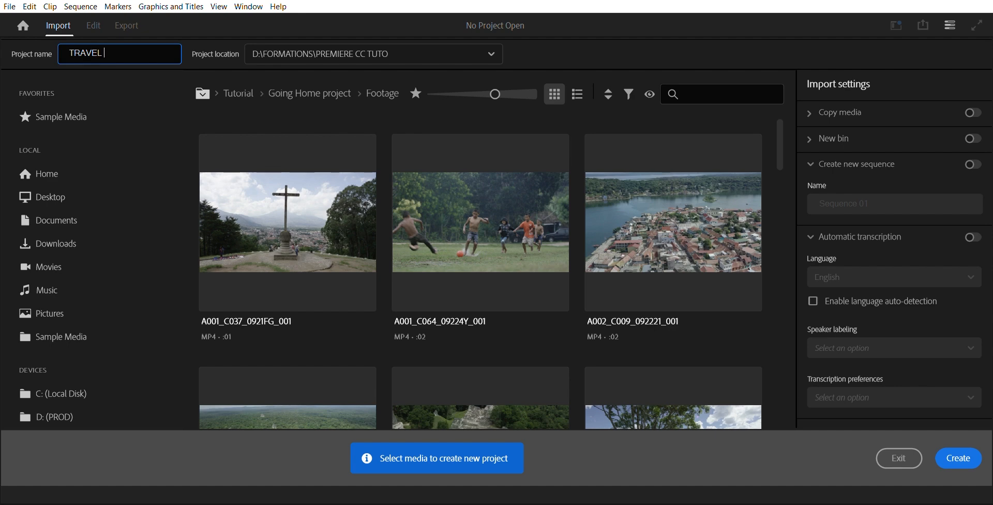
text( MOVIE)
key(Return)
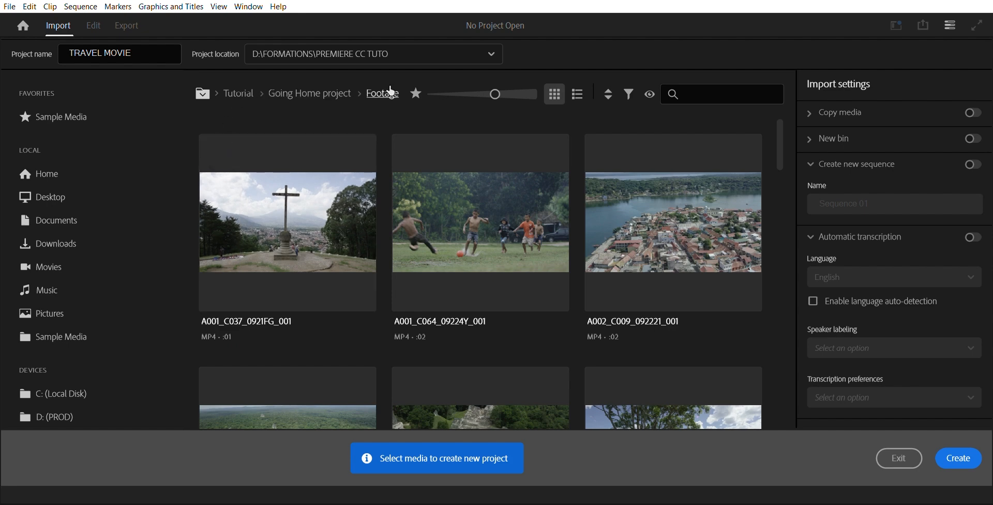
Select the whole Footage folder of the Going Home project as import media and create the project.
click(341, 94)
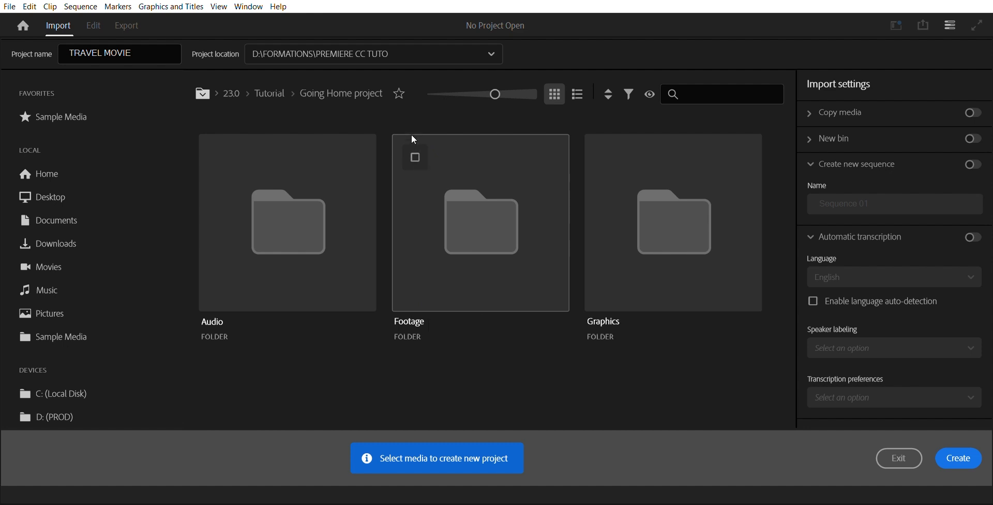
click(417, 156)
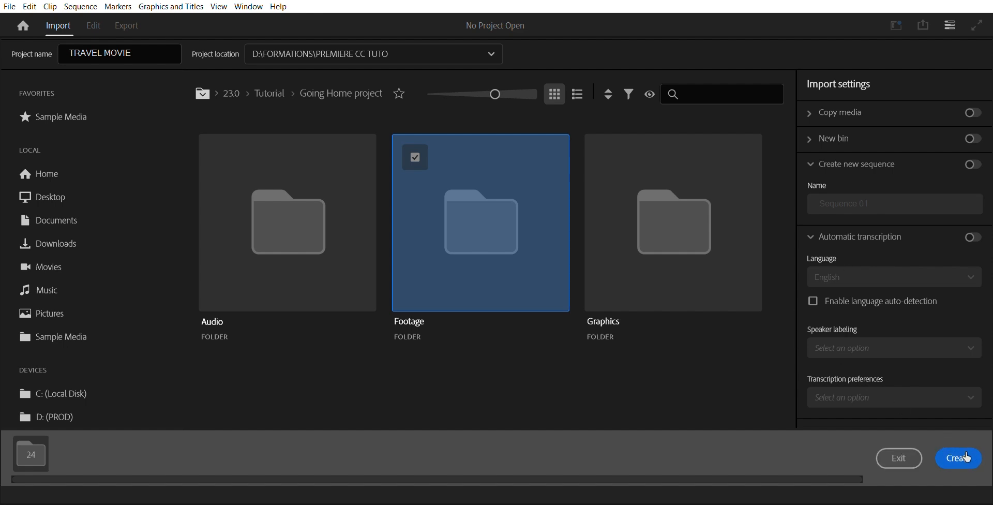
click(966, 457)
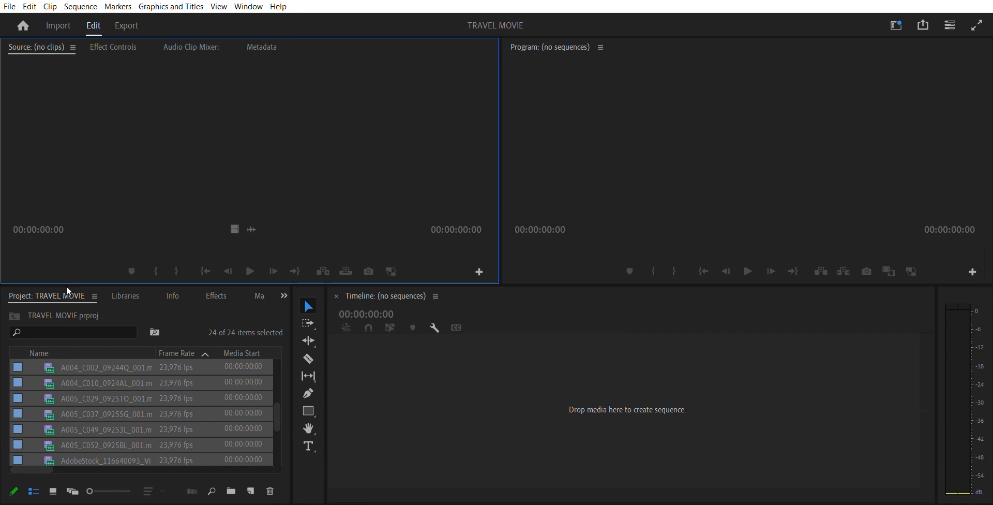
Dock the Project panel in the Source monitor's panel group and narrow that group to widen the Program monitor.
drag(66, 288, 128, 41)
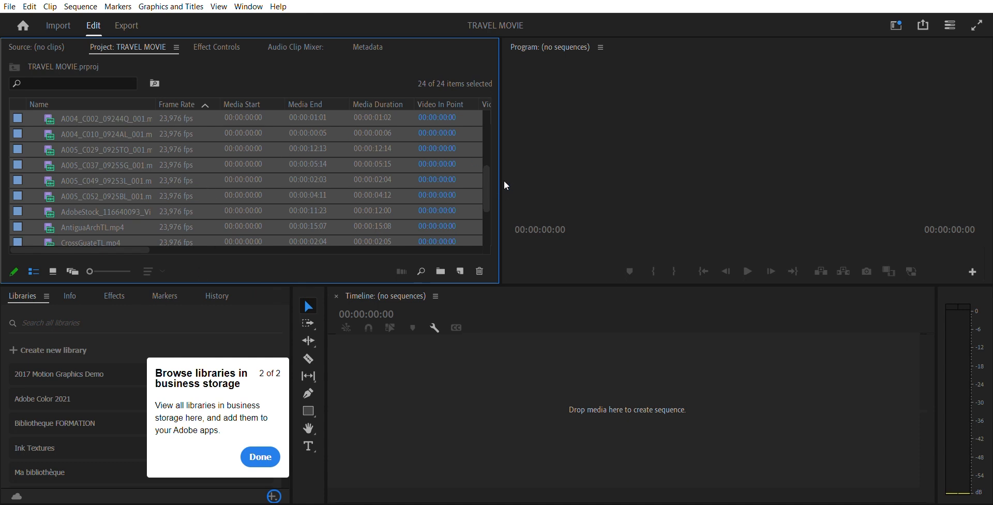
drag(505, 188, 361, 196)
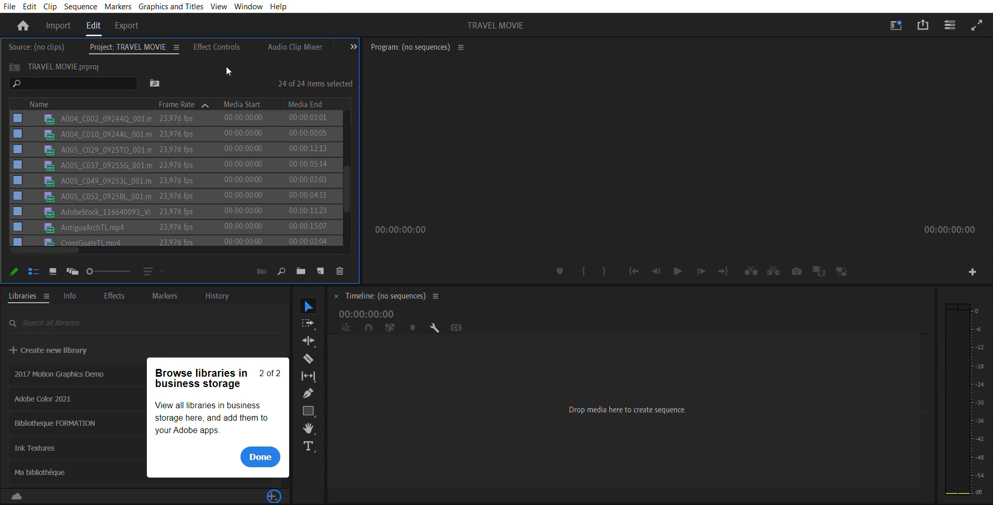
Close the Libraries and Info panels.
click(46, 294)
click(85, 290)
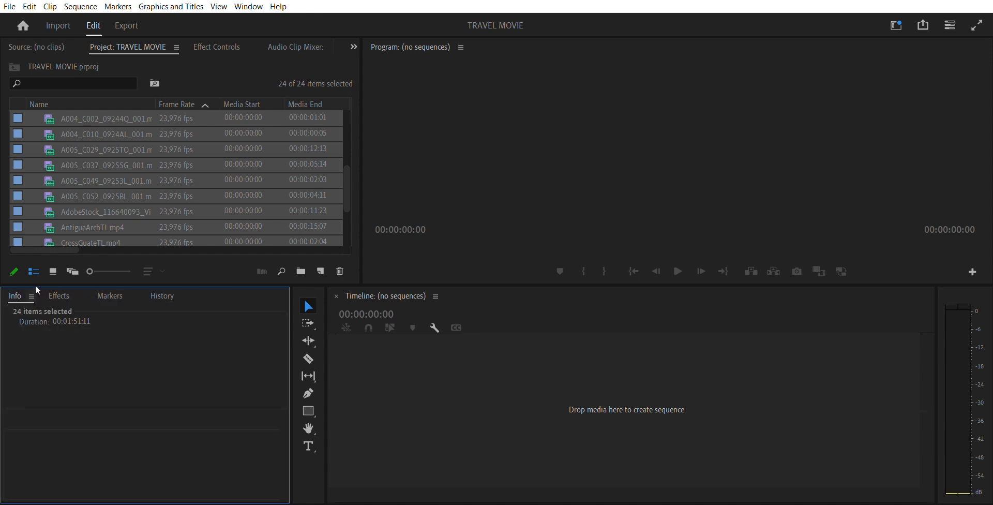
click(52, 293)
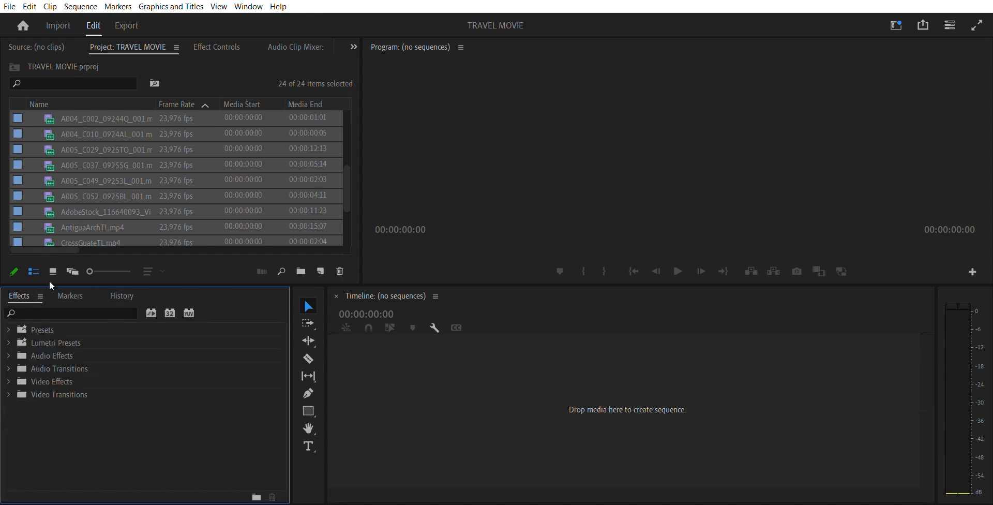
Dock the Effects panel as a full-height column at the workspace's far edge, and shrink the audio meters to widen the Timeline.
drag(22, 294, 77, 294)
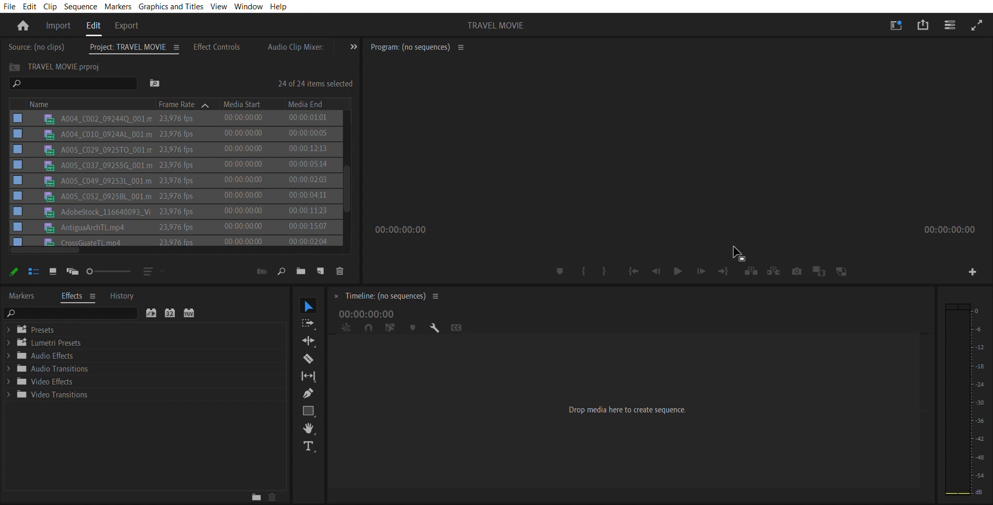
drag(986, 253, 991, 255)
drag(500, 261, 844, 262)
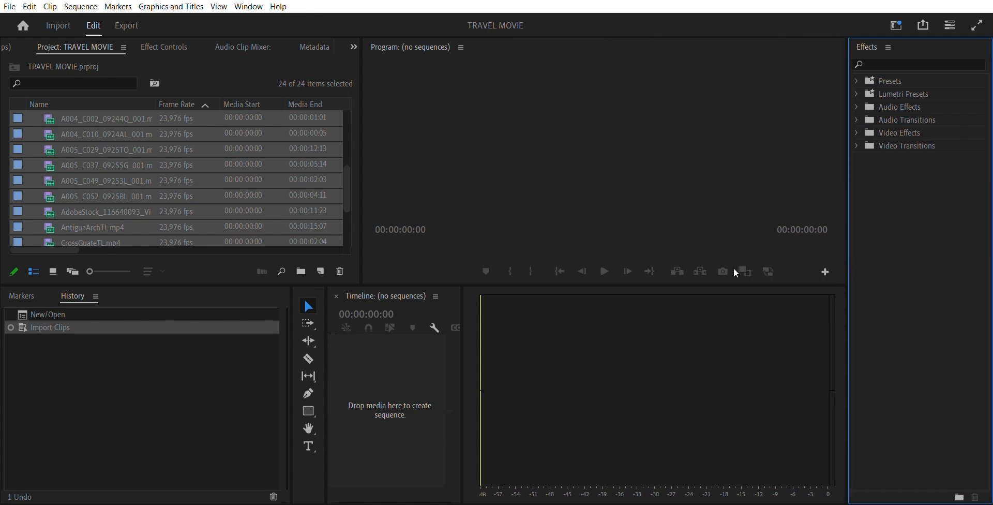
drag(462, 397, 809, 389)
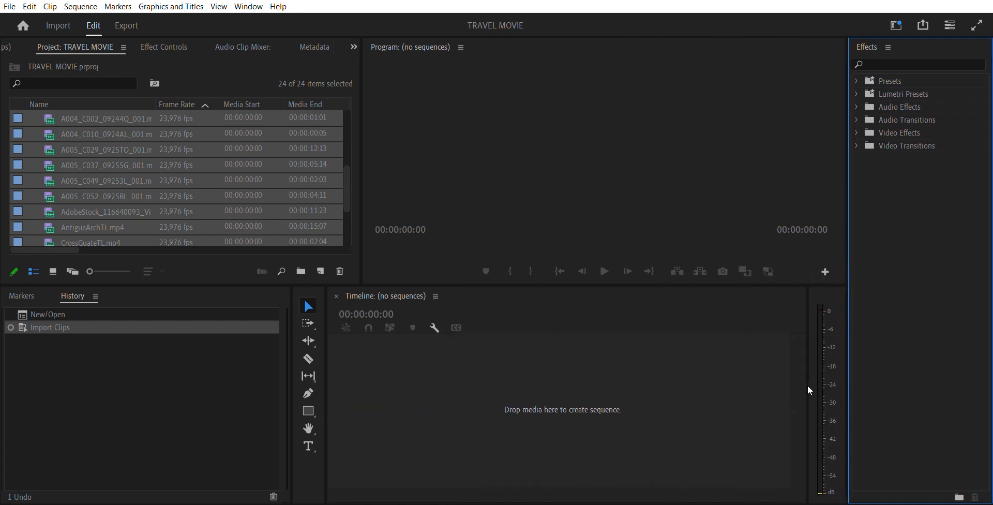
Close the History and Markers panels so the Timeline fills their space.
click(93, 289)
key(ctrl+w)
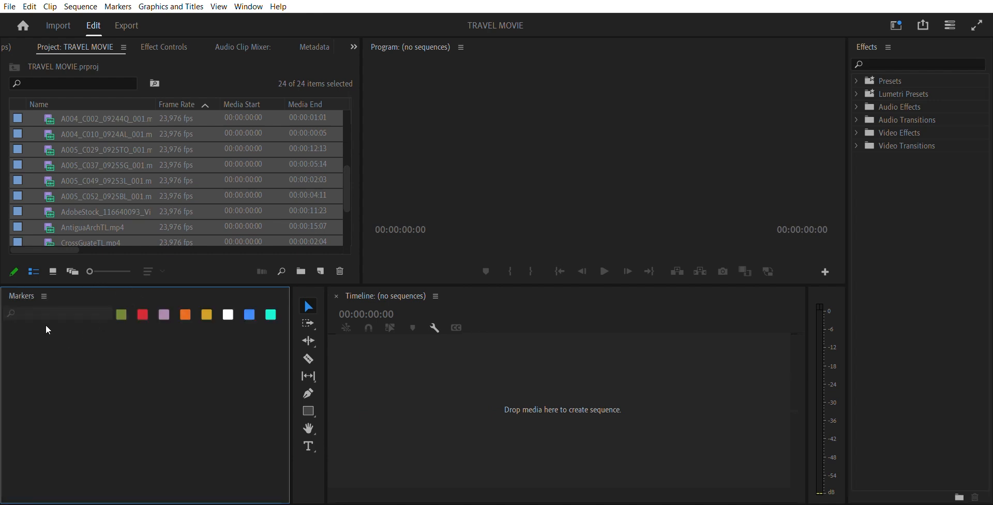
key(ctrl+w)
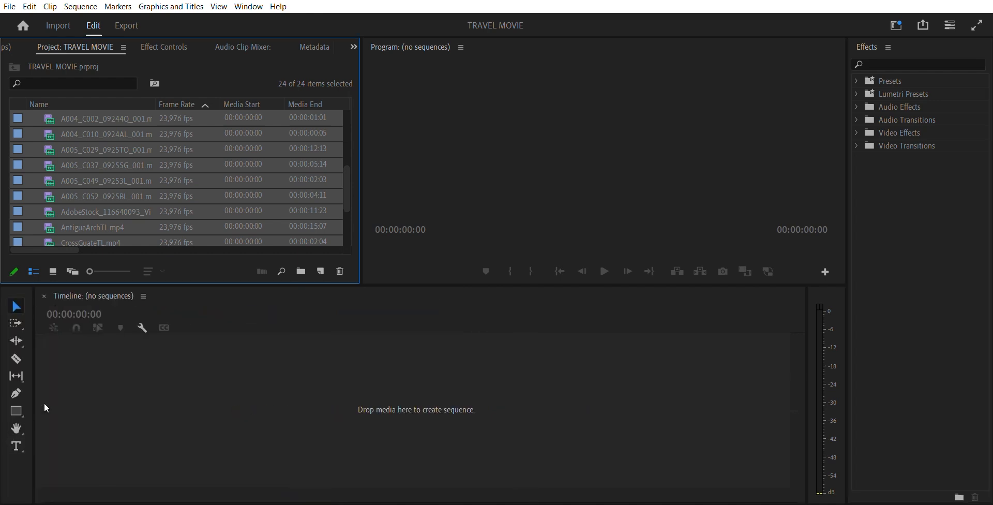
Increase the height of the Project panel and Program monitor, and display the project clips as thumbnails.
drag(346, 166, 347, 104)
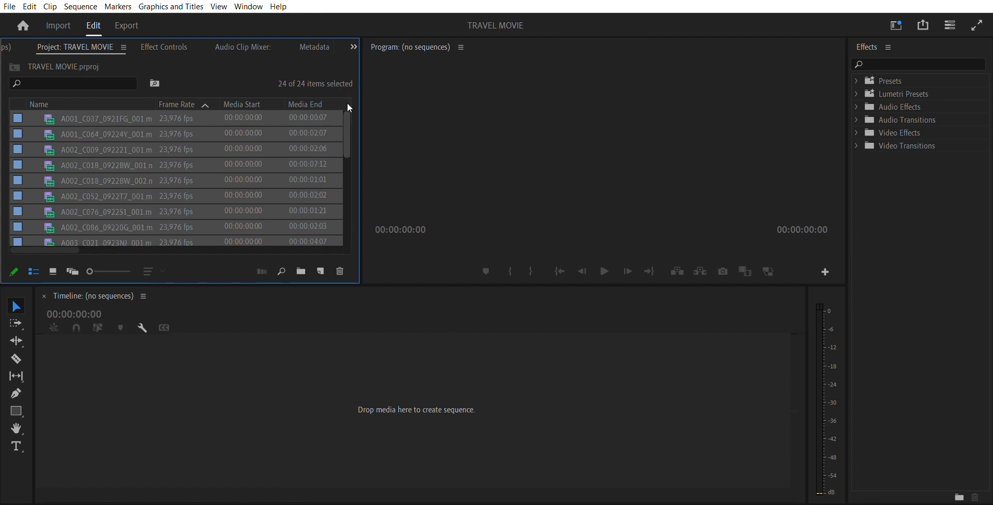
drag(205, 275, 206, 320)
click(113, 260)
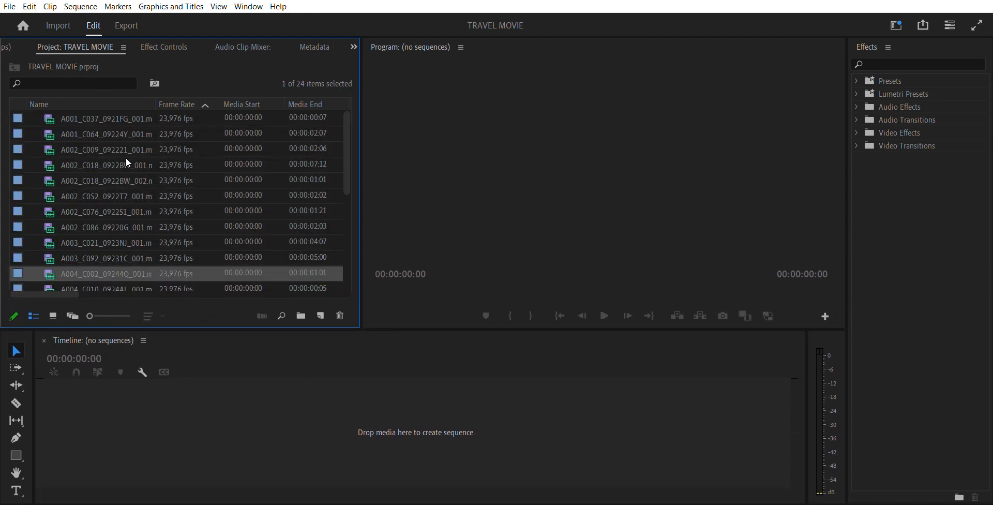
click(126, 157)
click(54, 314)
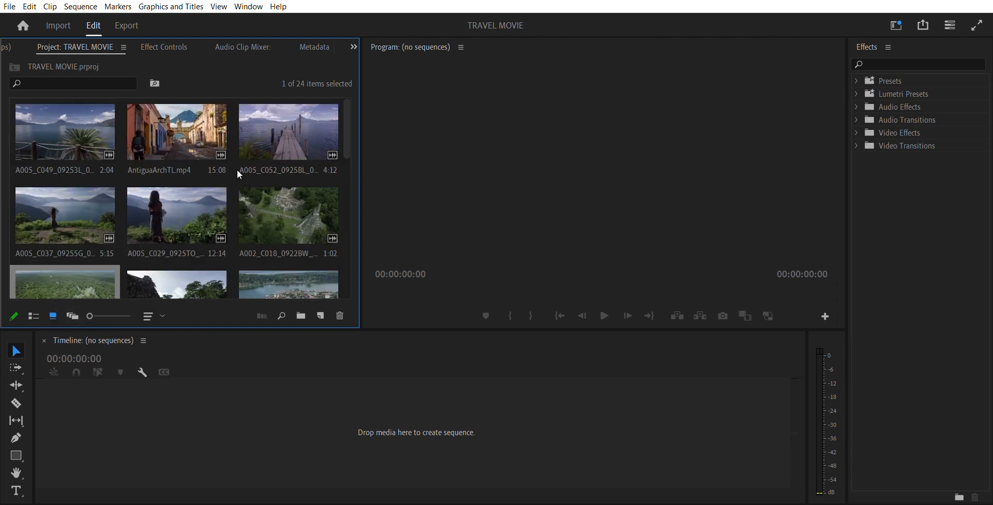
Browse the project clips as thumbnails and as a list, ending in list view with the Project panel slightly narrower than the Program monitor.
drag(364, 235, 490, 231)
drag(481, 148, 483, 116)
drag(484, 186, 469, 278)
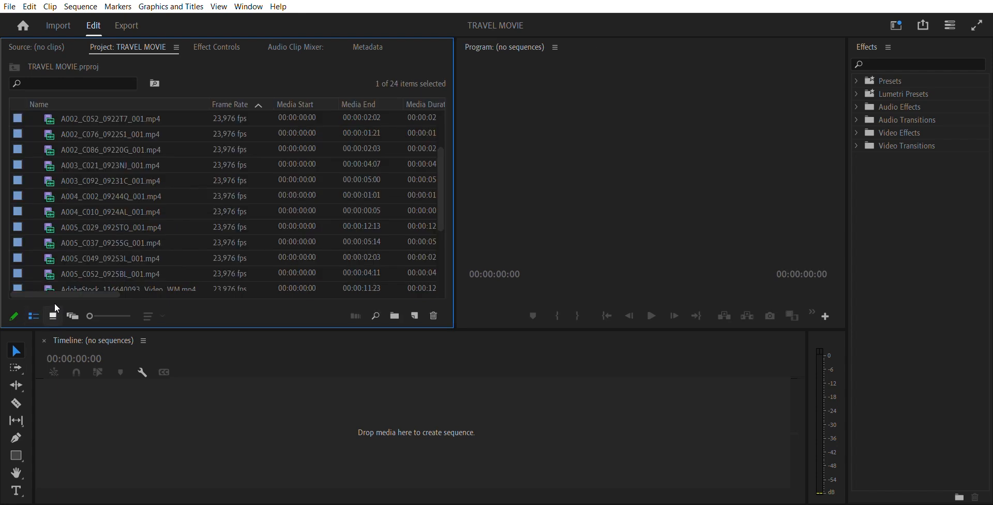
click(53, 314)
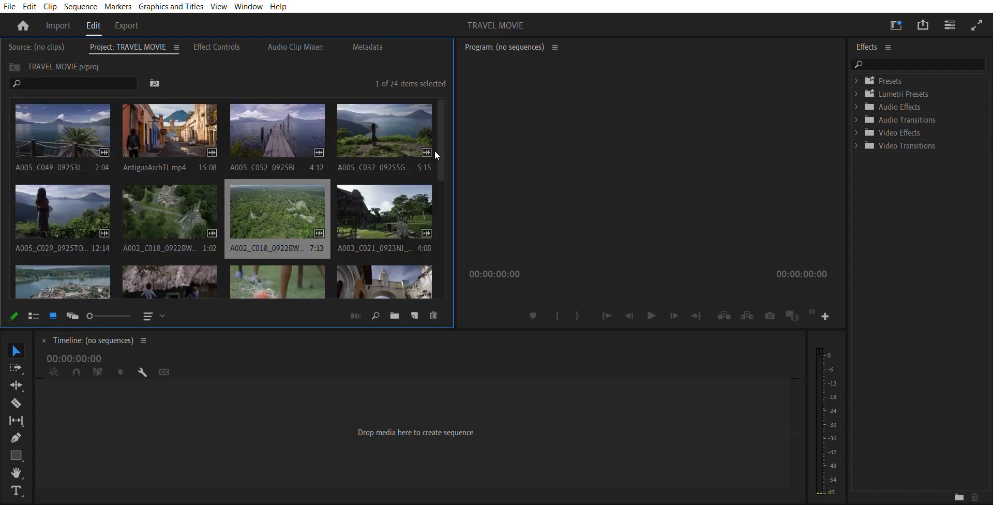
drag(439, 147, 443, 107)
mouse_move(440, 150)
mouse_down()
mouse_move(440, 225)
mouse_move(448, 147)
mouse_up()
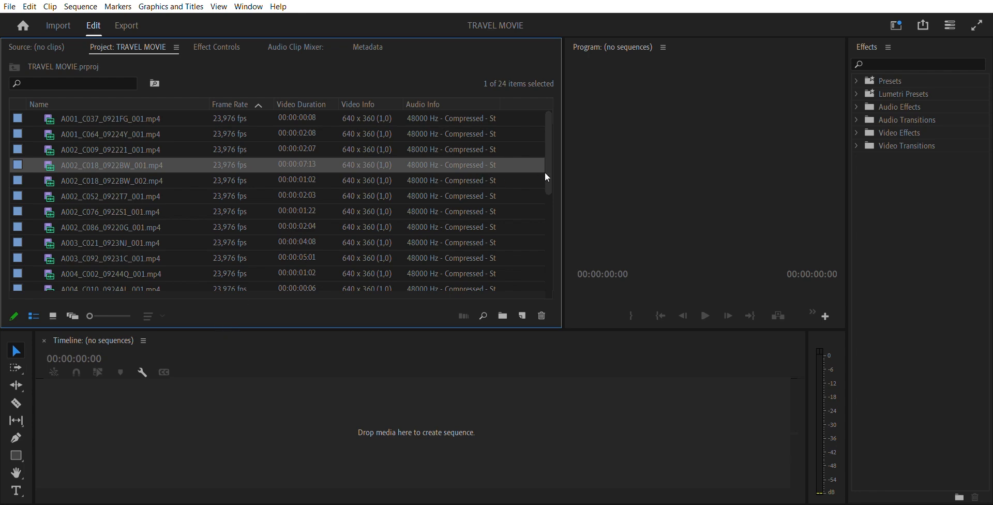
drag(569, 194, 387, 226)
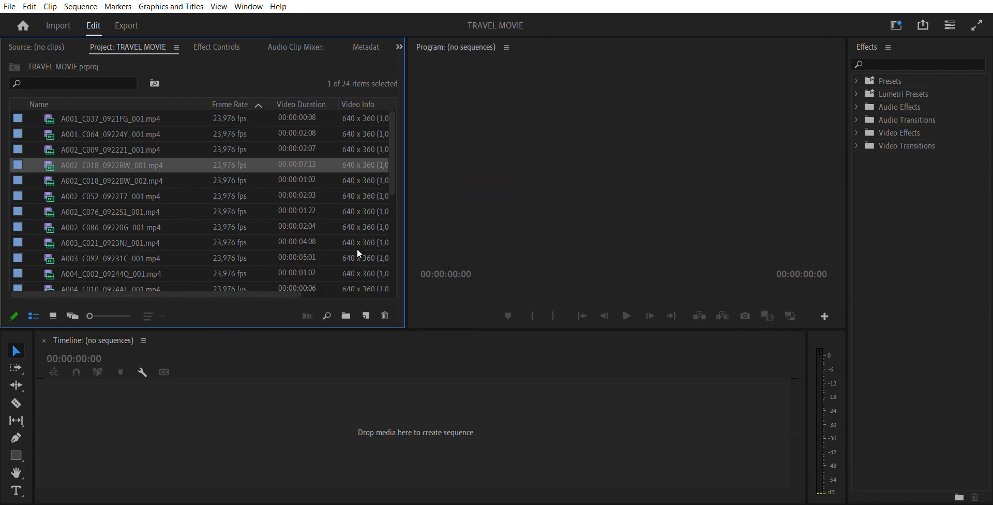
Create a sequence from the clip A001_C037_0921FG_001.mp4 by placing it in the empty Timeline.
click(334, 409)
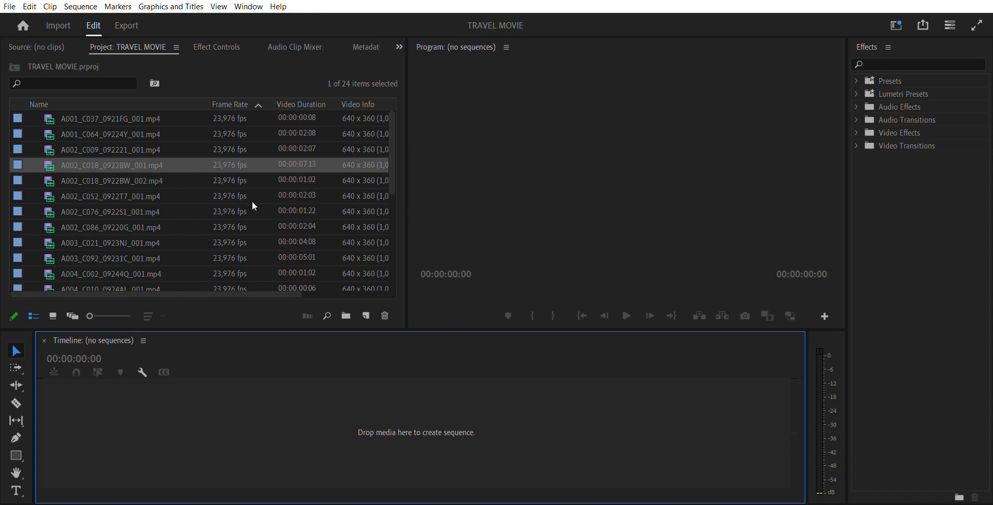
click(526, 213)
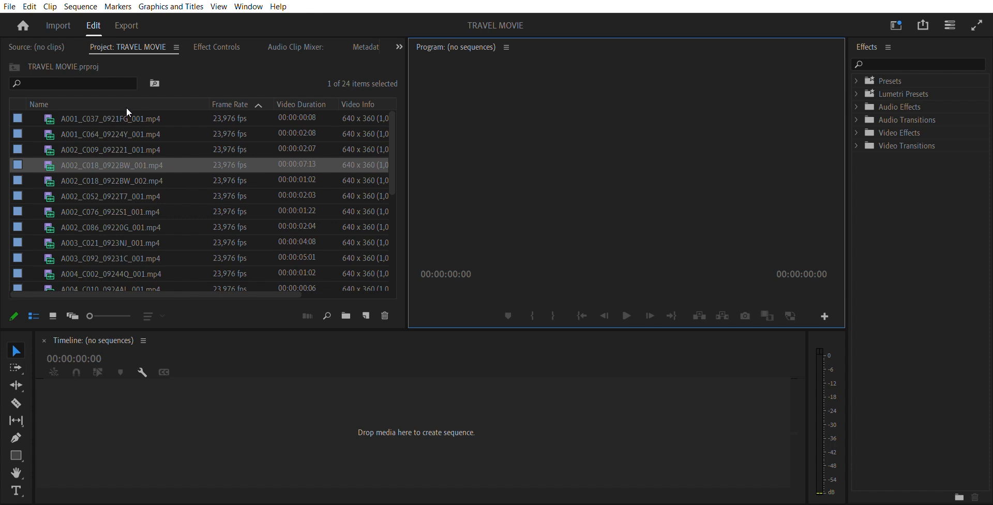
click(109, 112)
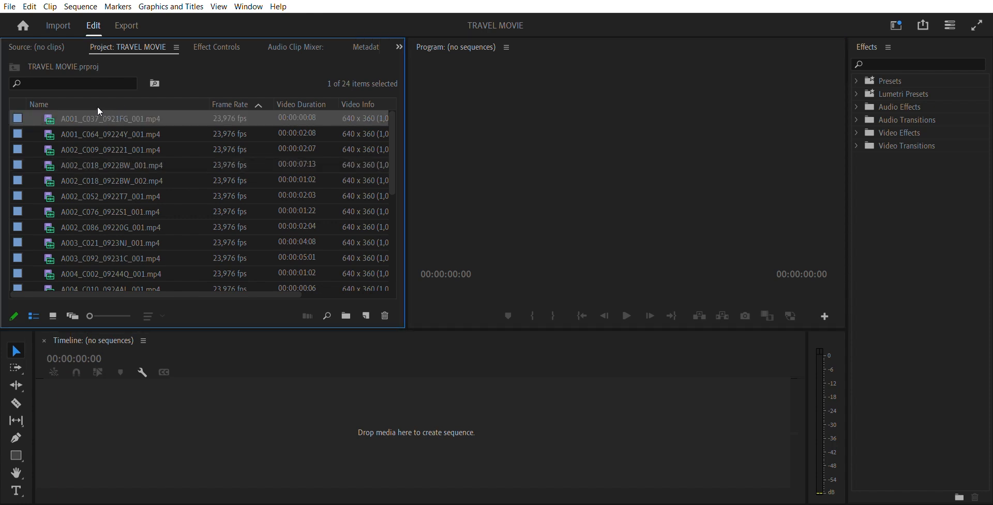
drag(75, 114, 129, 492)
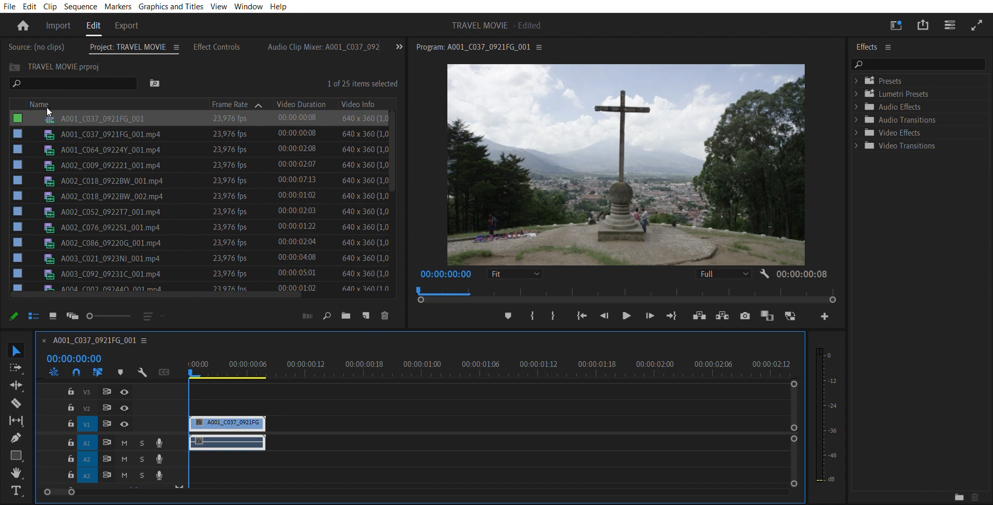
Scrub through the clip in the Timeline and rename the new sequence as TRAVEL MOVIE.
mouse_move(197, 363)
mouse_down()
mouse_move(233, 360)
mouse_move(203, 361)
mouse_move(222, 366)
mouse_up()
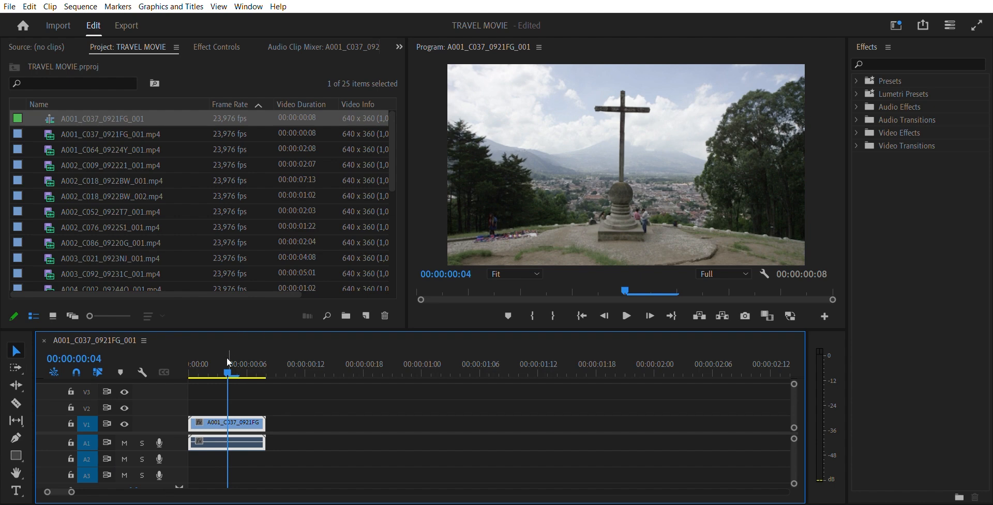
text(TRAVEL MOVIE)
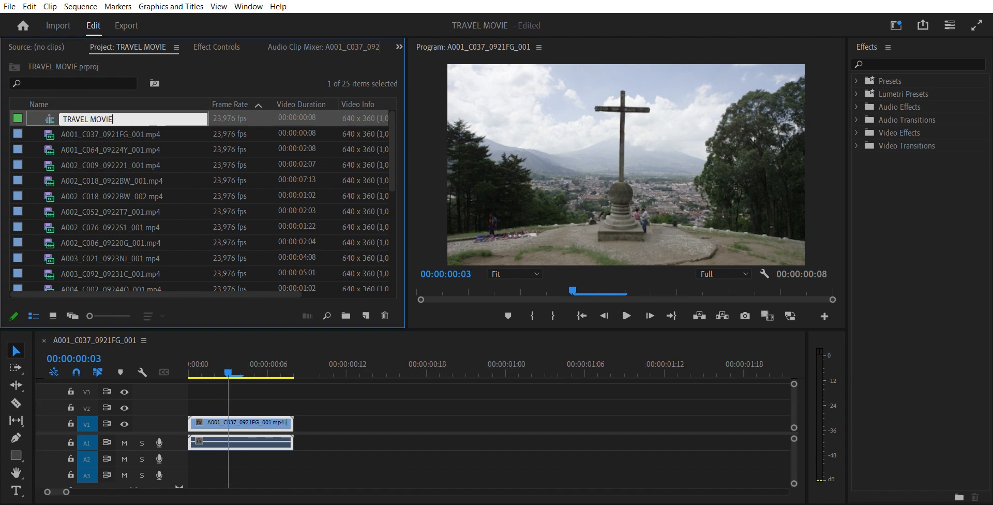
key(Tab)
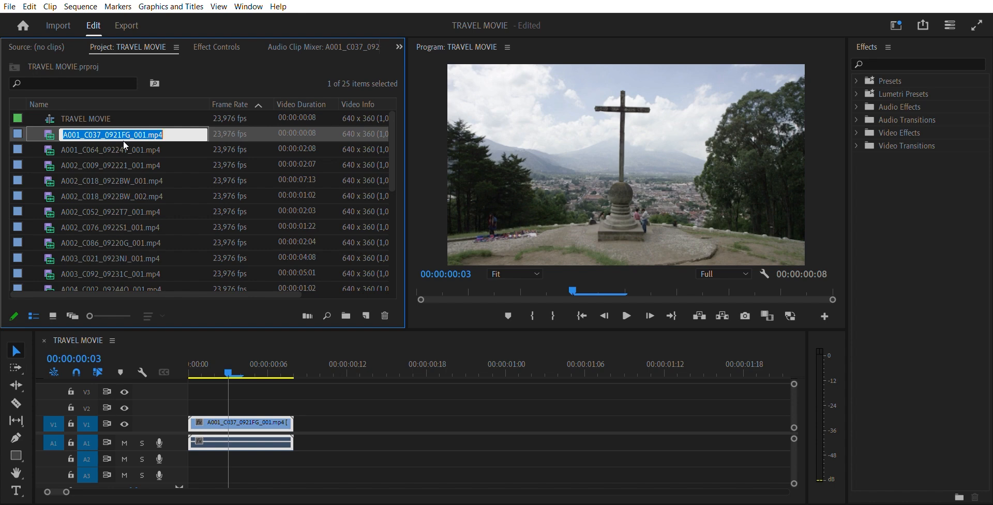
Create a bin named MEDIA FILES in the project.
drag(394, 165, 397, 142)
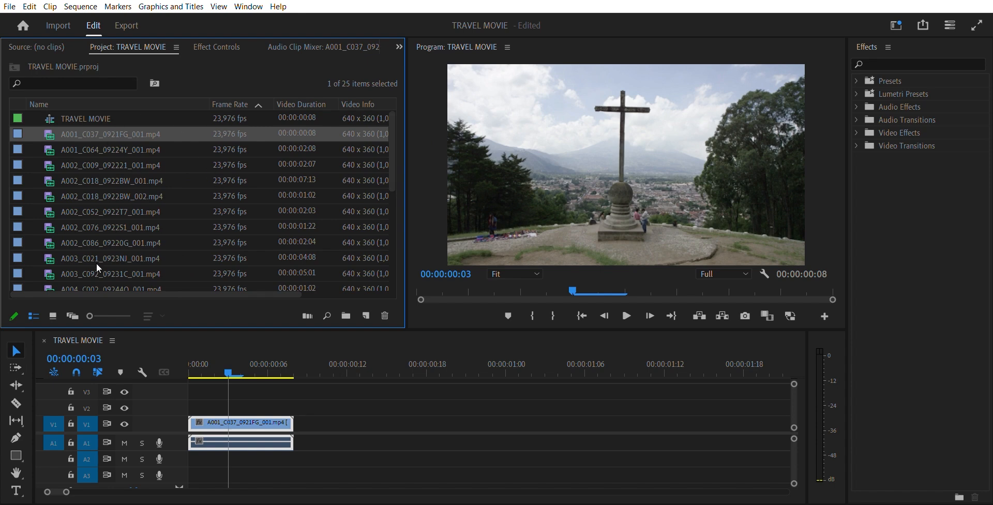
click(347, 305)
text(MEDIA FILES)
key(Tab)
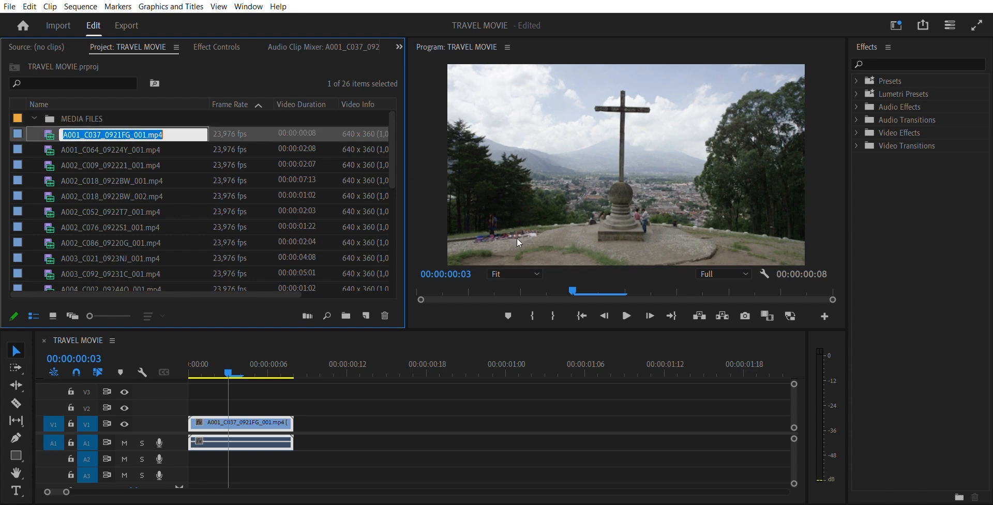
Move all video clips, from A001_C037_0921FG_001.mp4 to Tikal.mp4, into the MEDIA FILES bin and collapse it.
drag(393, 166, 384, 278)
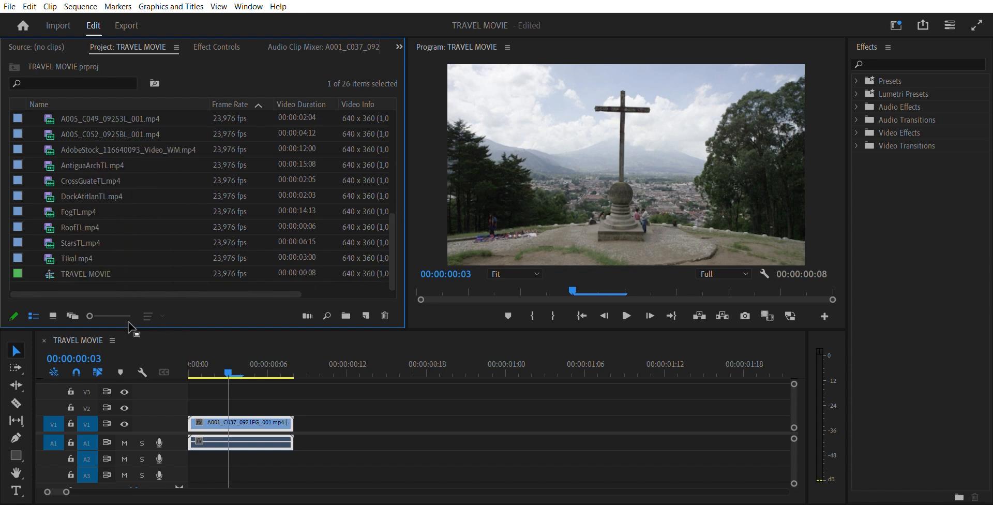
shift+click(91, 252)
drag(390, 235, 390, 118)
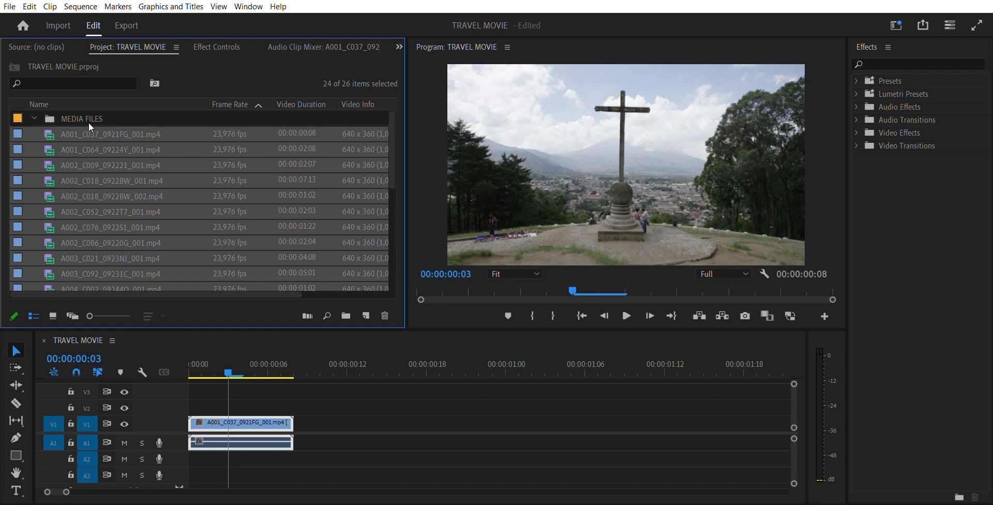
drag(90, 132, 92, 114)
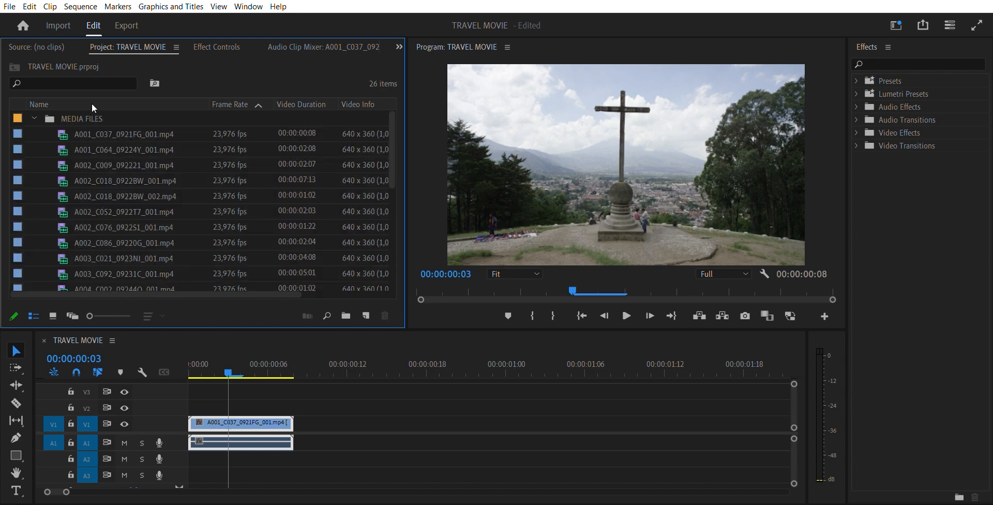
click(34, 118)
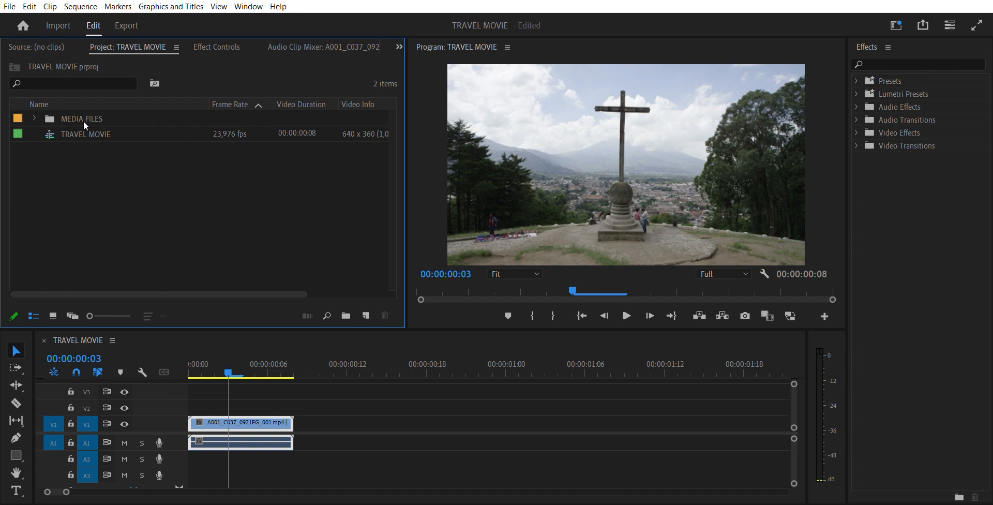
Delete the A001_C037_0921FG_001.mp4 clip from the Timeline and move the playhead back to 00:00:00:01.
click(284, 422)
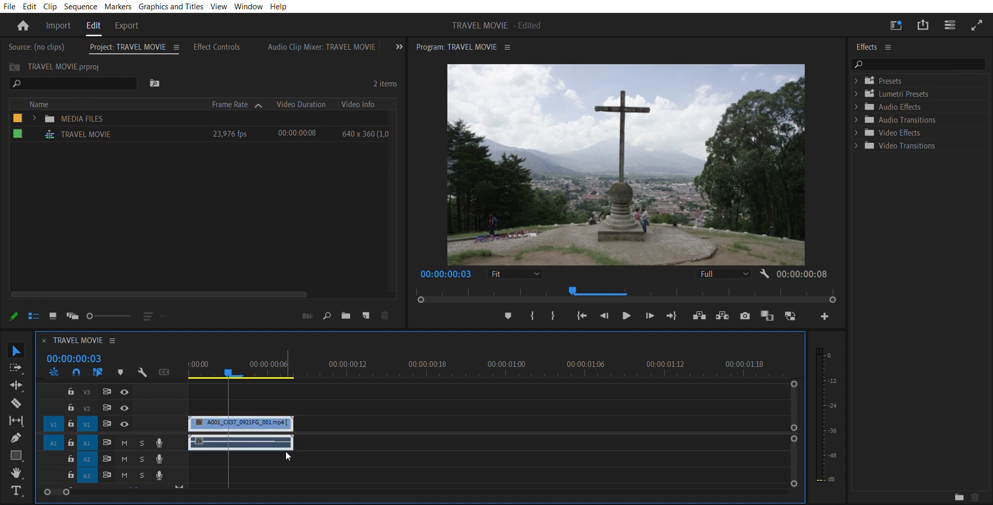
key(Delete)
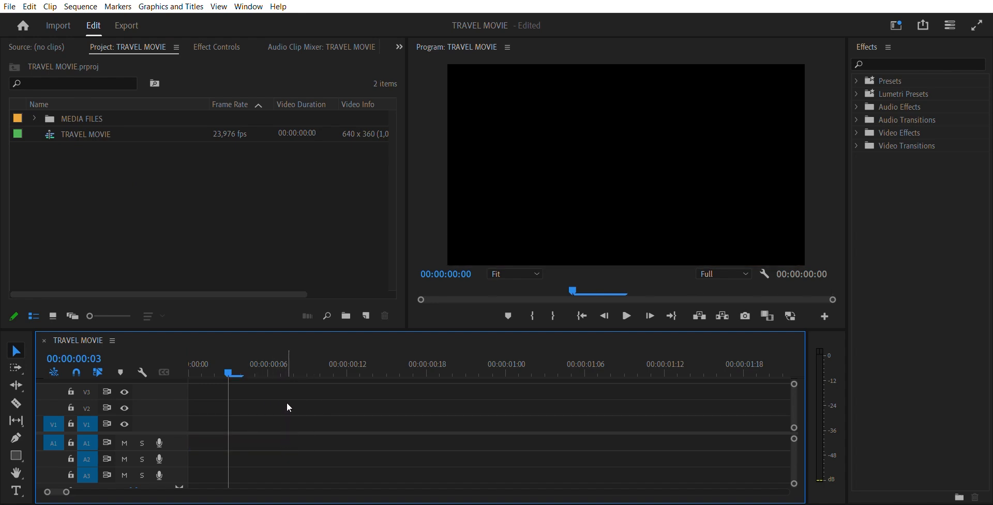
drag(229, 361, 206, 361)
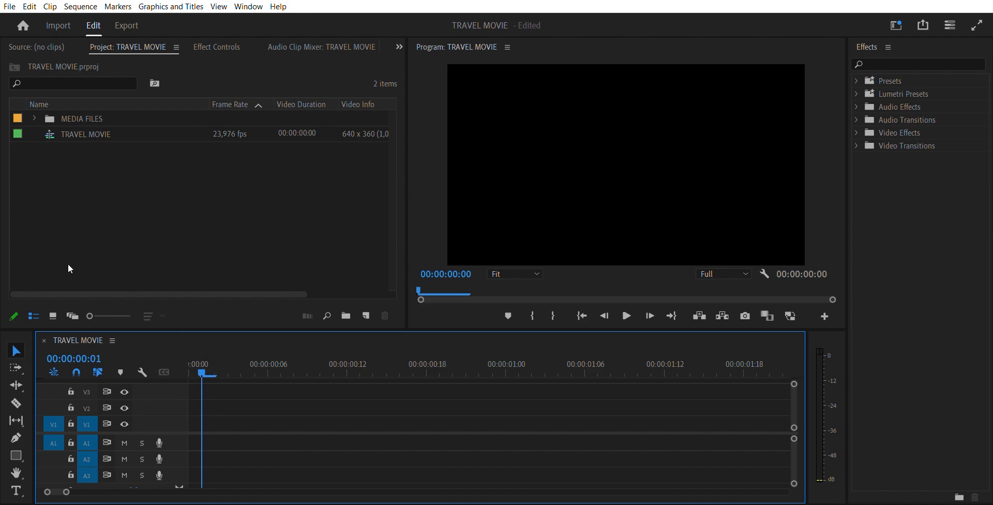
Open the MEDIA FILES bin as thumbnails and preview A001_C037_0921FG_001.mp4 in the Source monitor.
double_click(52, 111)
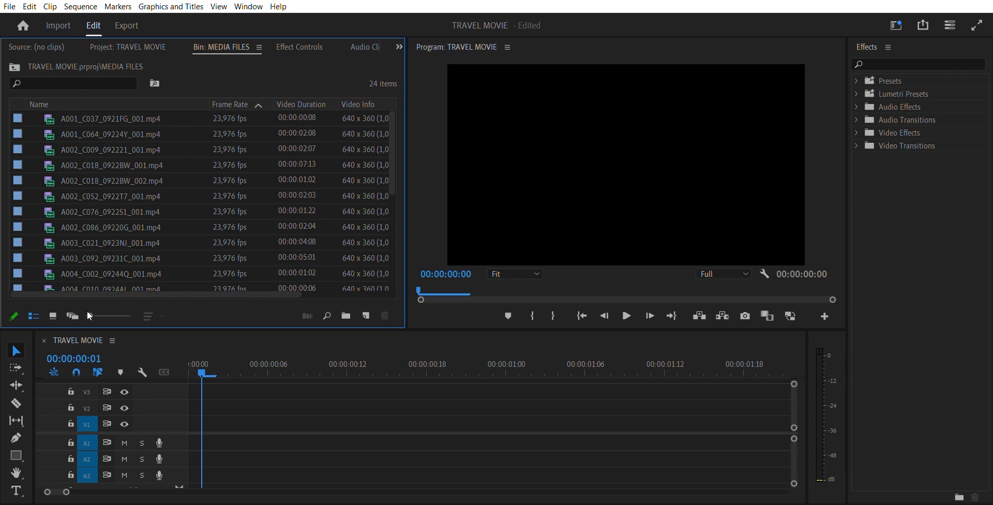
click(53, 315)
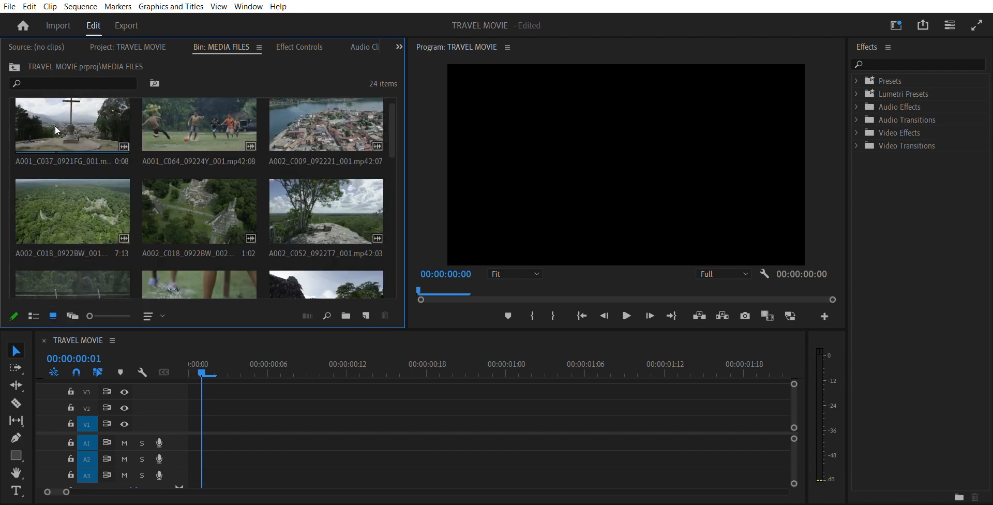
double_click(73, 123)
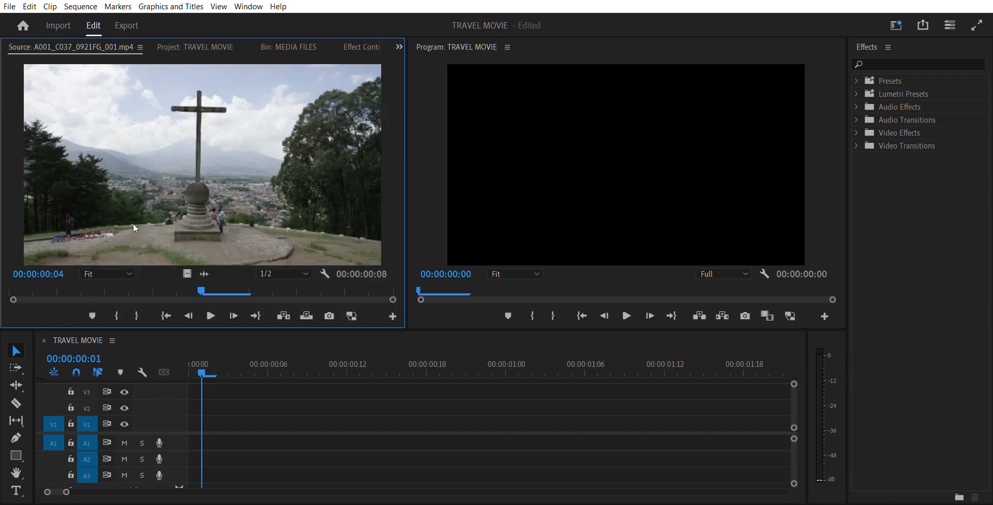
drag(133, 278, 87, 279)
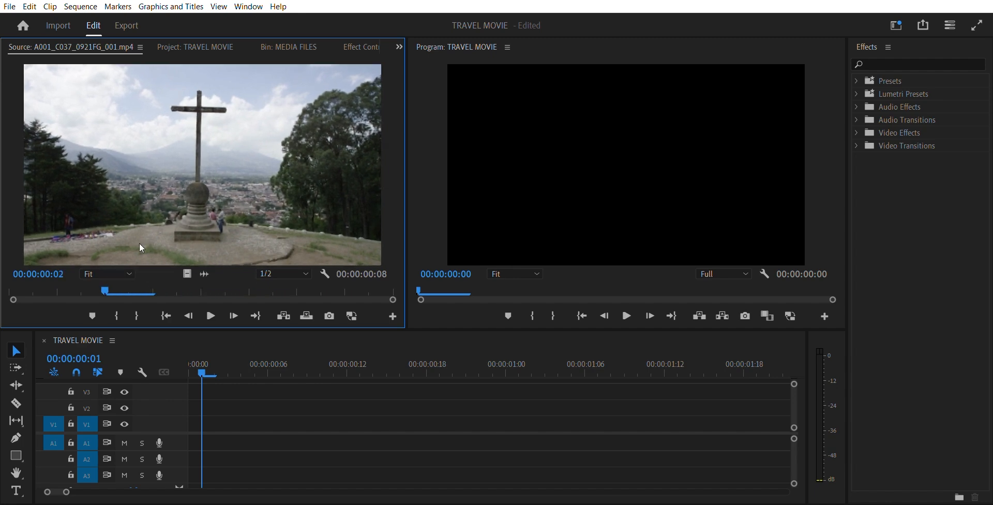
Open A001_C064_09224Y_001.mp4 in the Source monitor and mark its In point at 00:00:00:11 and Out point at 00:00:01:12.
click(287, 47)
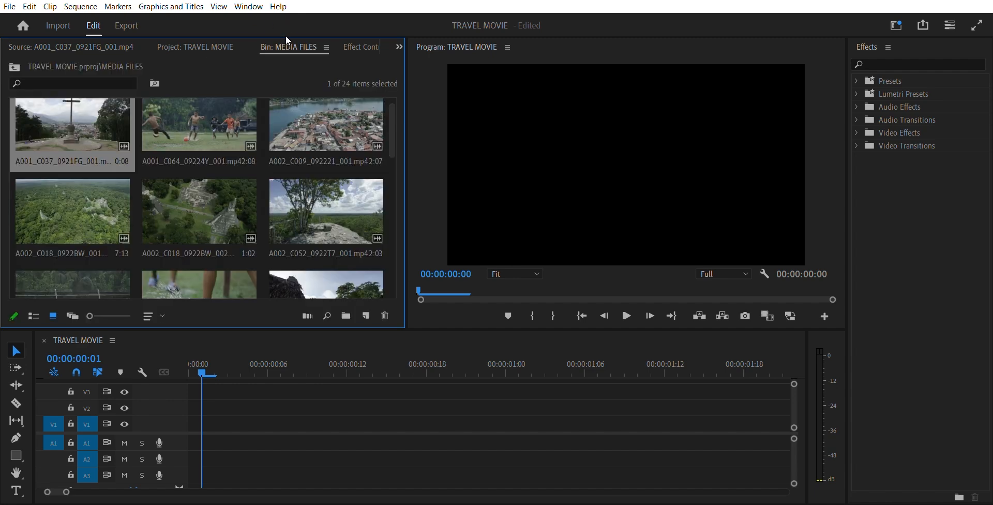
double_click(203, 131)
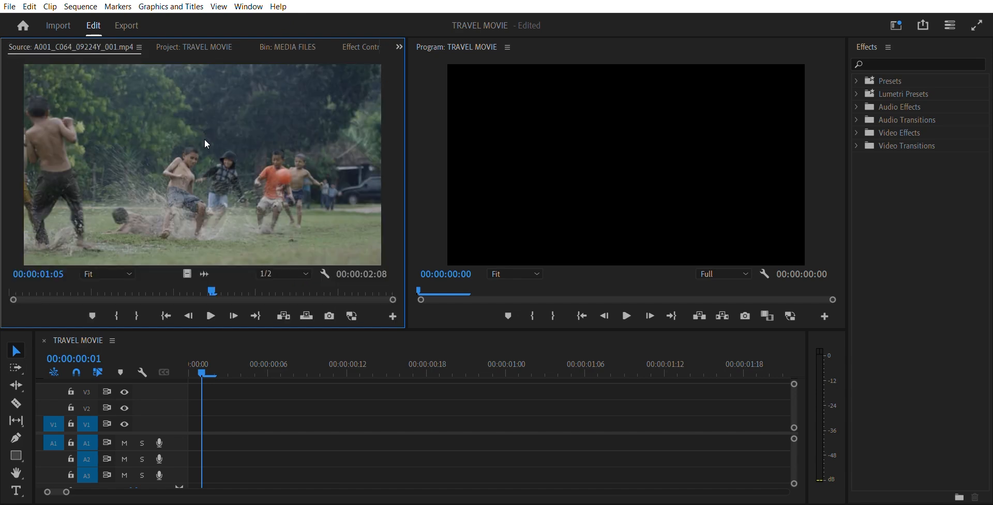
drag(128, 280, 85, 282)
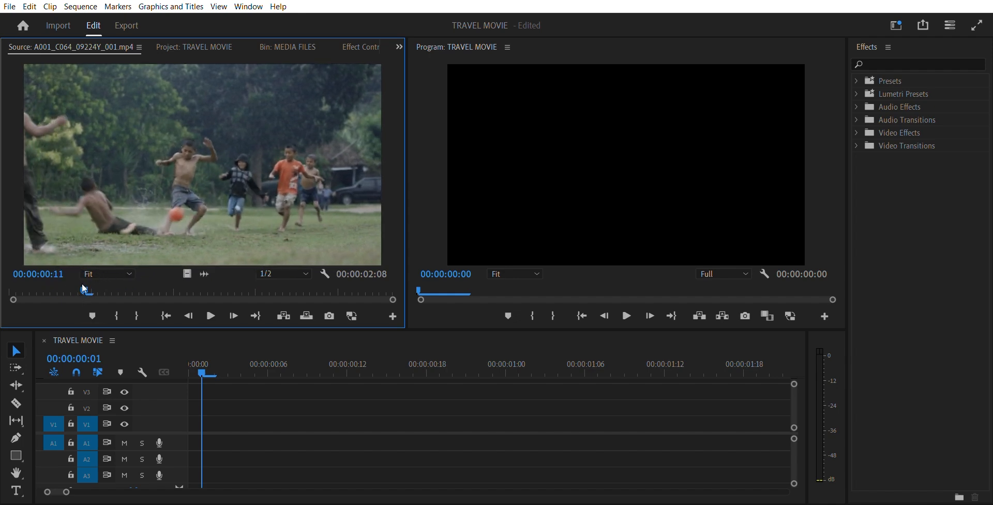
click(117, 307)
drag(85, 283, 251, 283)
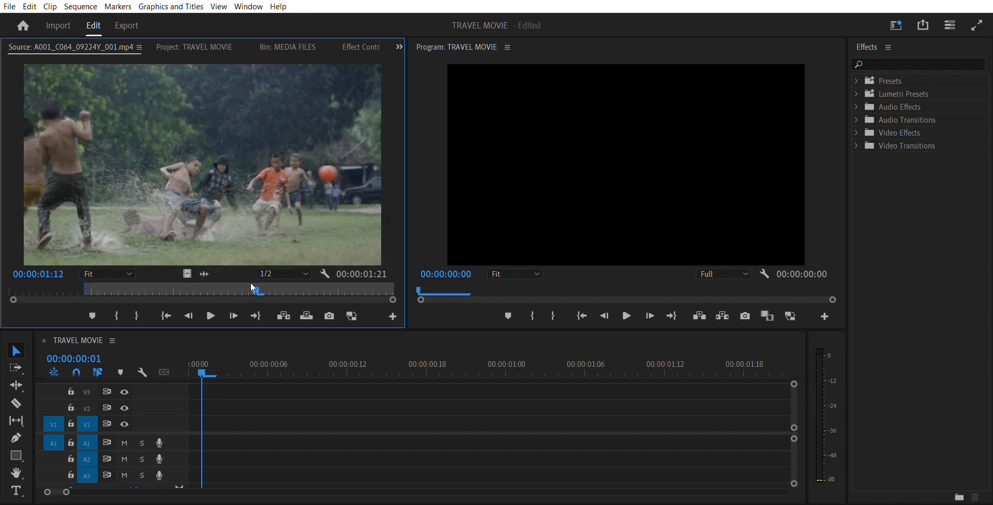
click(137, 316)
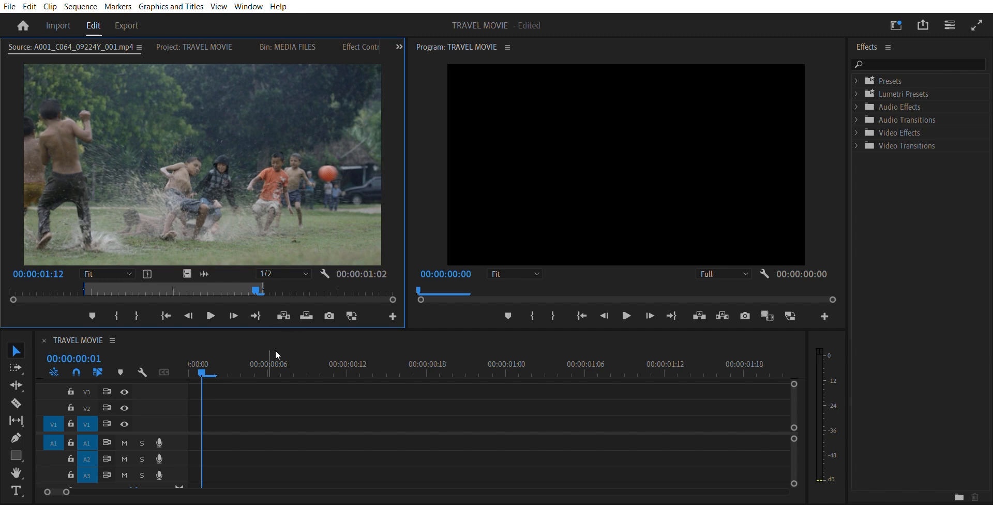
Return the Timeline playhead to 00:00:00:00 and place the marked portion of A001_C064_09224Y_001.mp4 at the start of V1.
click(200, 361)
key(Left)
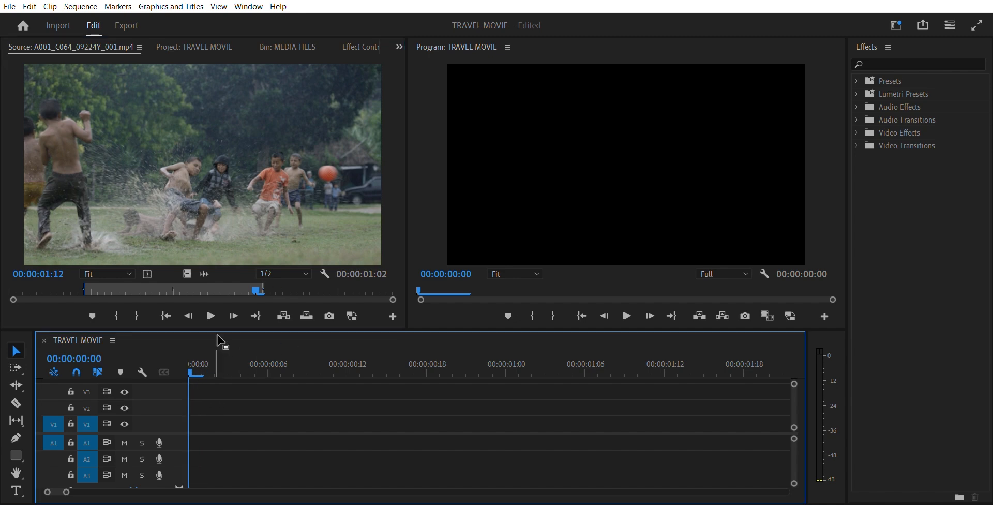
drag(194, 170, 194, 424)
click(217, 420)
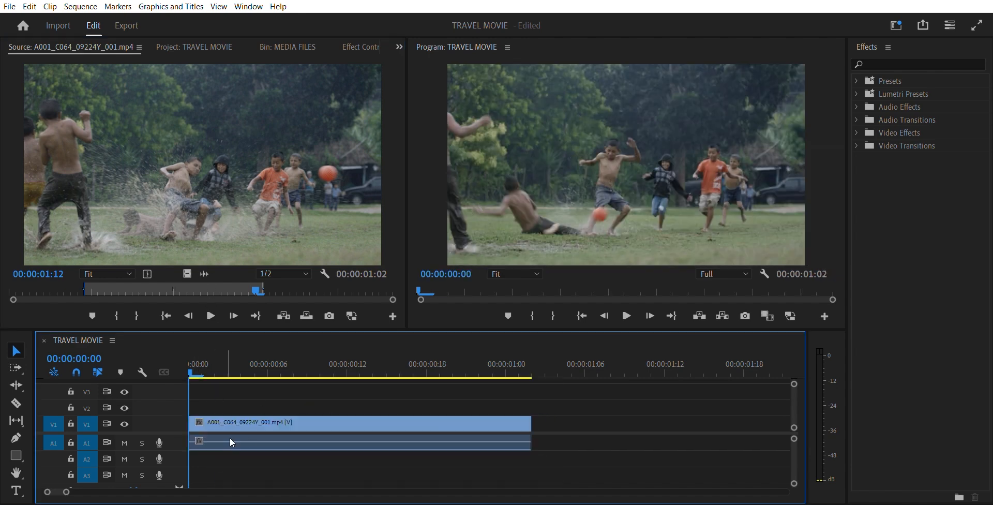
Delete the A001_C064_09224Y_001.mp4 clip from the Timeline and add its marked portion again with the Insert command.
drag(537, 405, 490, 461)
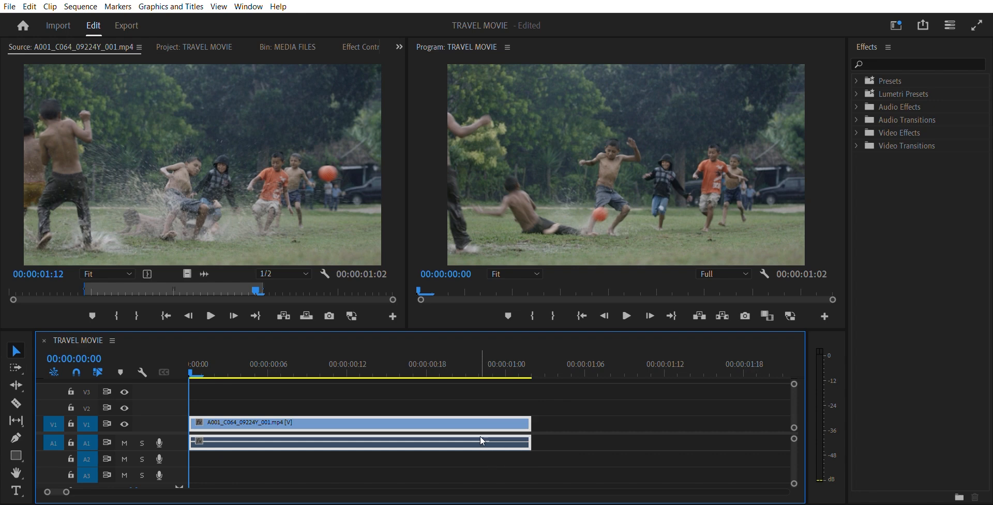
key(Delete)
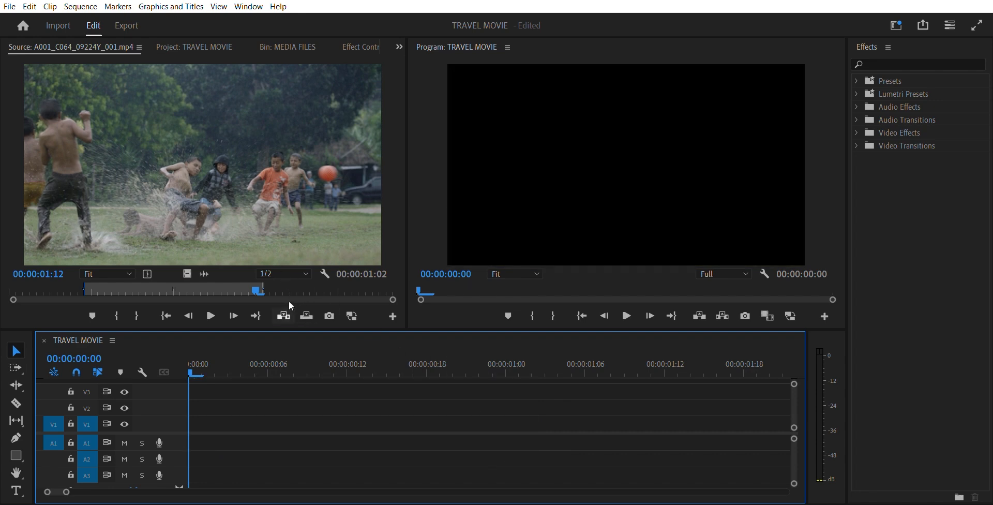
click(283, 315)
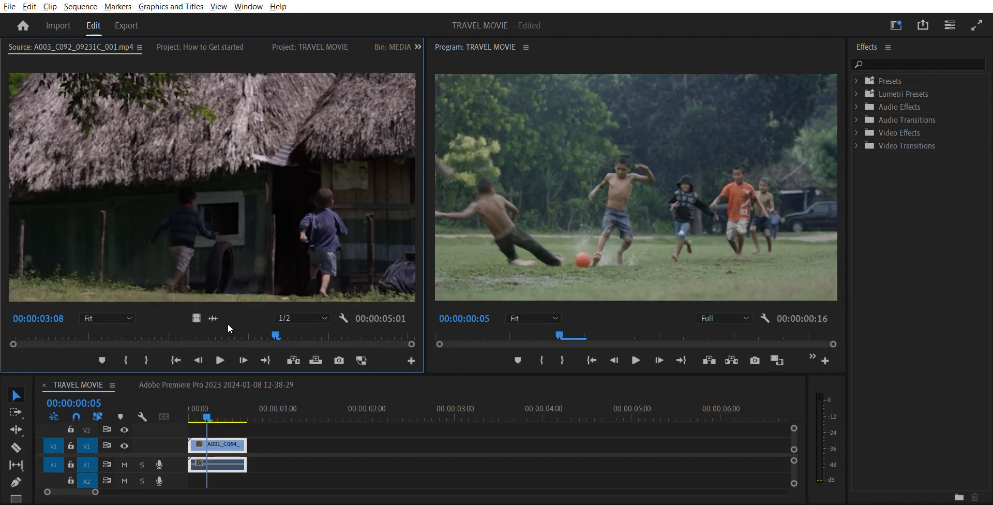
Mark the In point of A003_C092_09231C_001.mp4 at 00:00:01:08 and the Out point at 00:00:03:11 in the Source monitor.
mouse_move(227, 324)
mouse_down()
mouse_move(165, 318)
mouse_move(89, 332)
mouse_move(109, 319)
mouse_move(178, 316)
mouse_move(116, 334)
mouse_up()
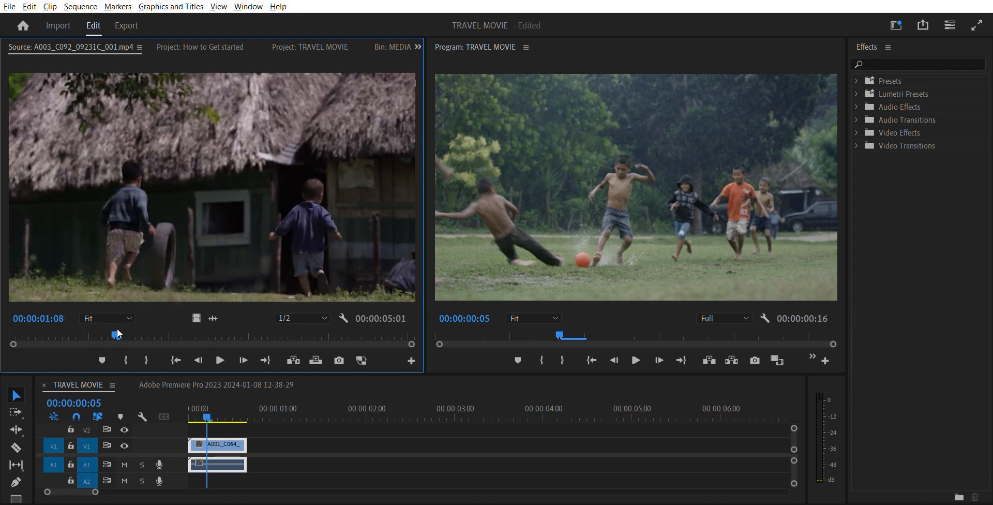
click(126, 360)
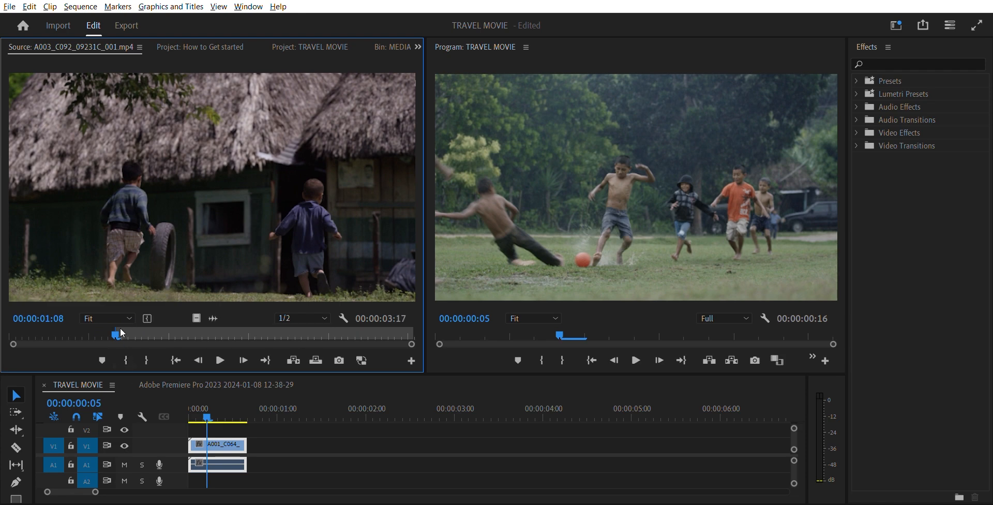
drag(119, 321, 140, 318)
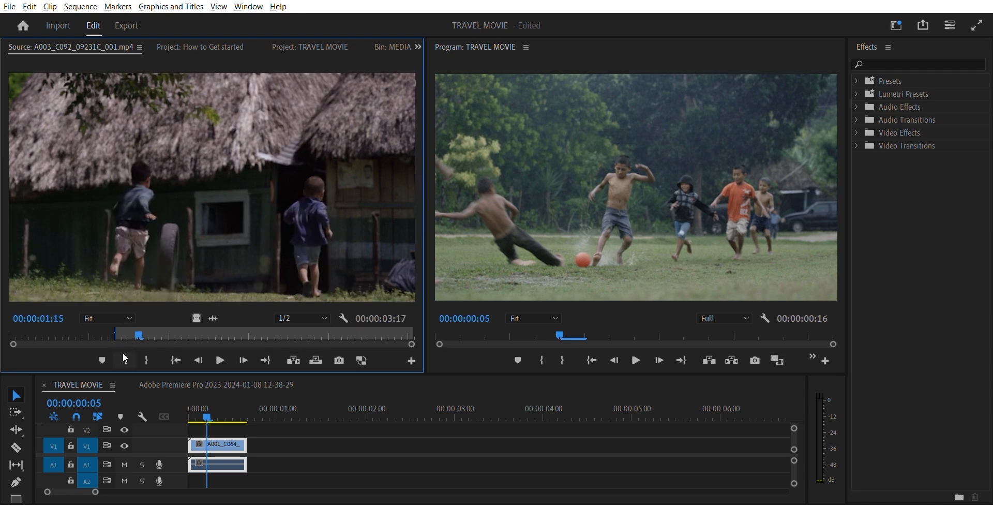
drag(140, 321, 285, 326)
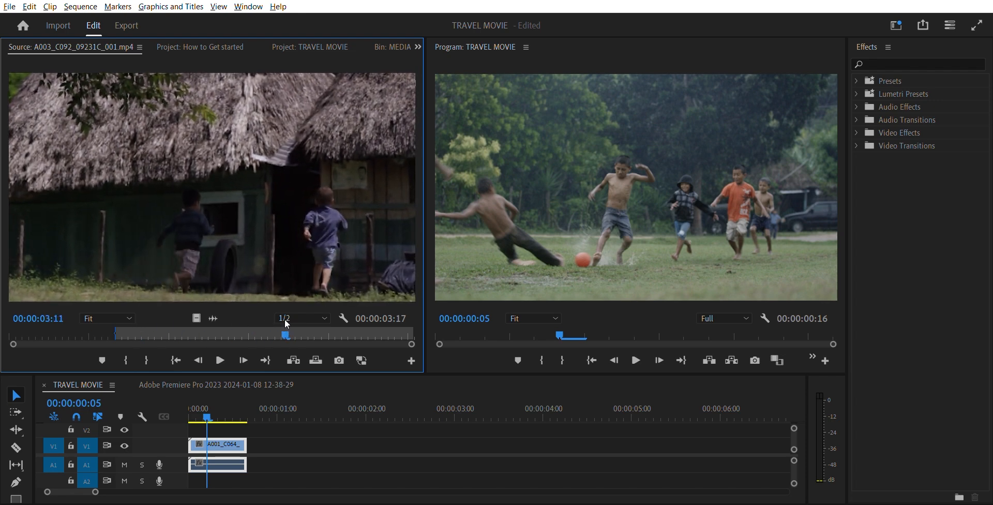
click(147, 351)
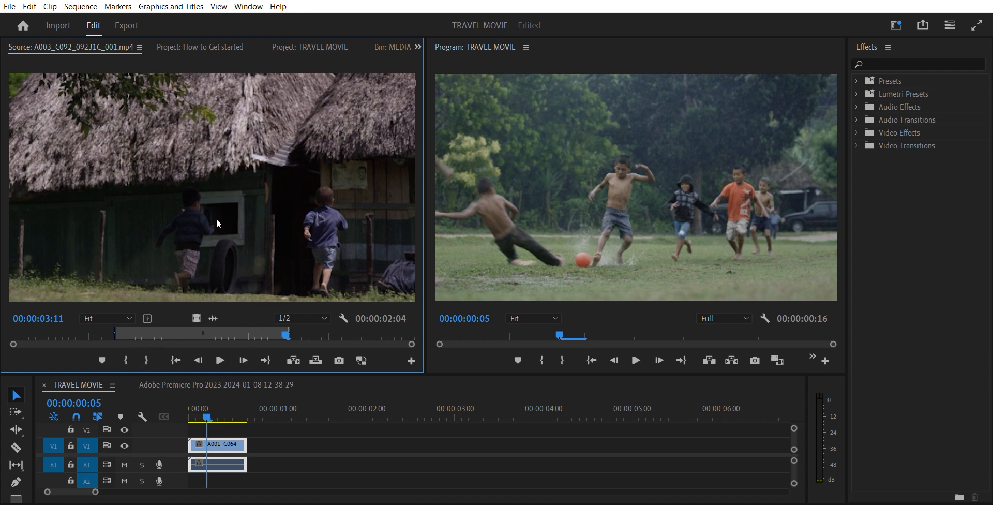
Place the marked portion of A003_C092_09231C_001.mp4 directly after the first clip on V1, and delete it again.
drag(215, 215, 251, 443)
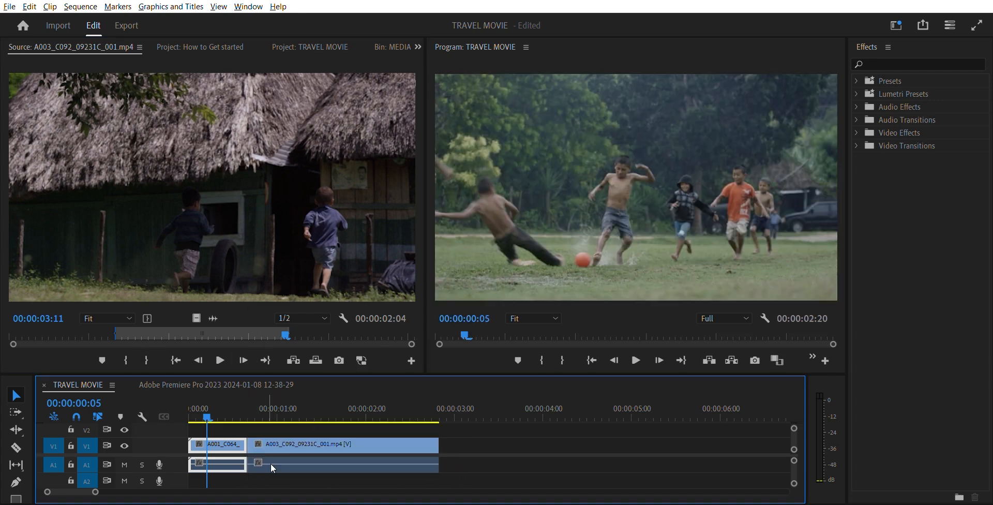
click(334, 438)
key(Delete)
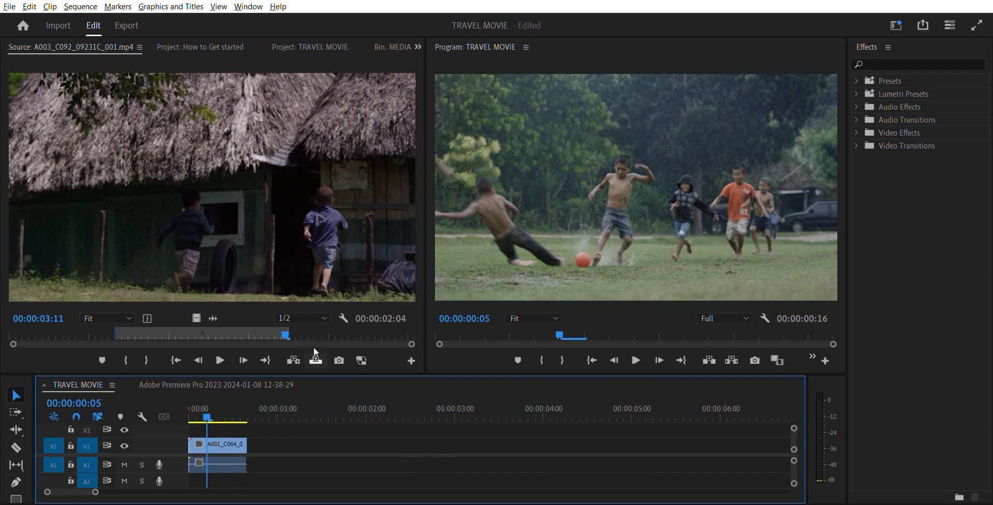
Try to insert the marked portion of A003_C092_09231C_001.mp4 at the end of the first clip, at 00:00:00:16.
drag(210, 402, 248, 401)
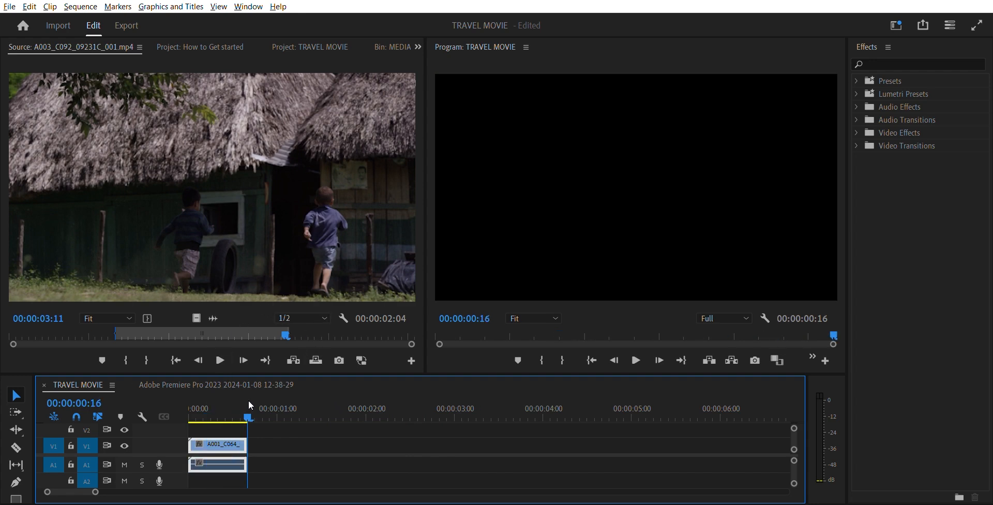
click(294, 352)
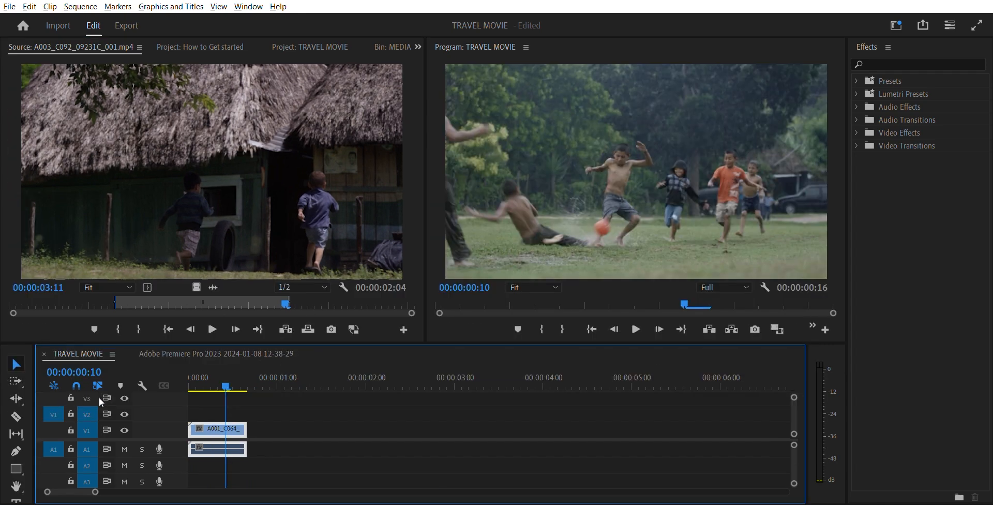
Overwrite the marked portion of A003_C092_09231C_001.mp4 onto V2 and A1 at 00:00:00:10, and undo that edit.
click(309, 327)
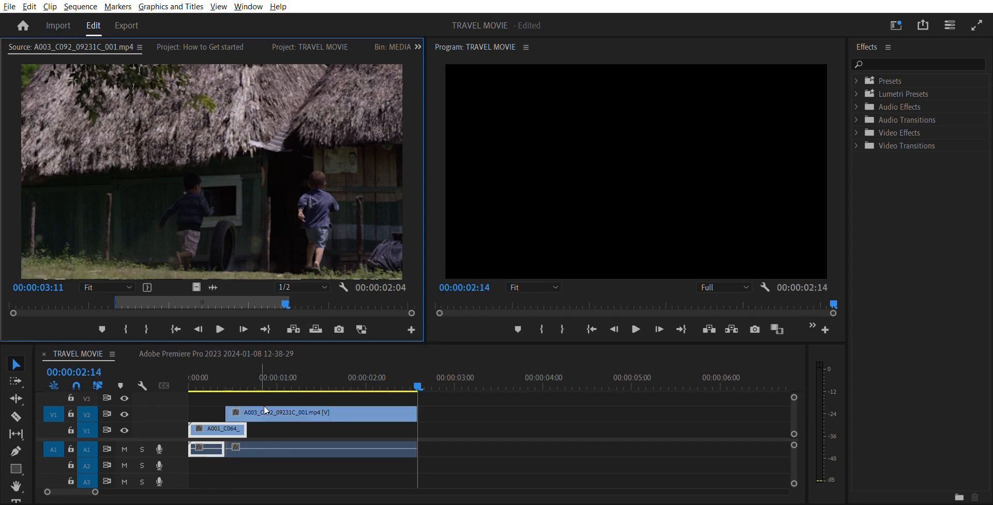
key(ctrl+z)
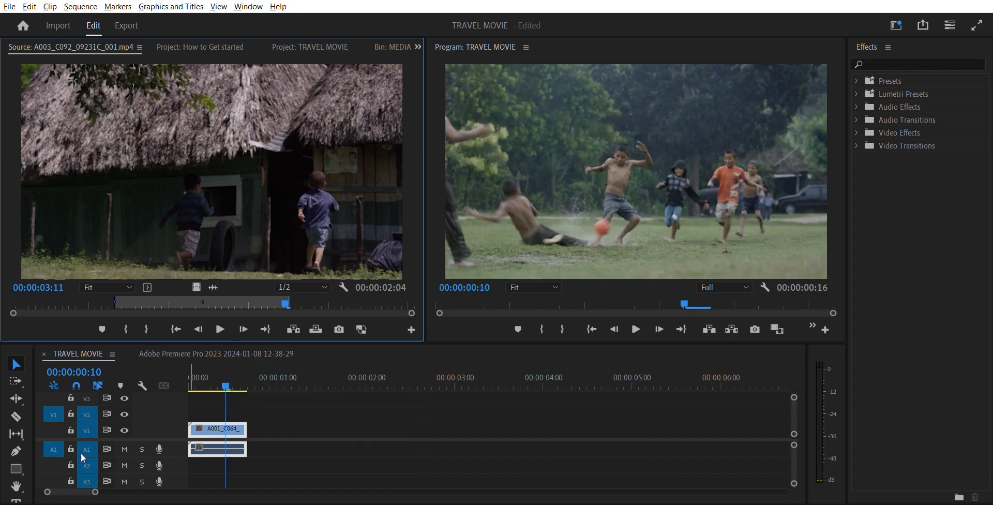
Patch the source audio to A2 and overwrite the marked portion of A003_C092_09231C_001.mp4 onto V2 and A2 at 00:00:00:10.
drag(53, 454, 53, 466)
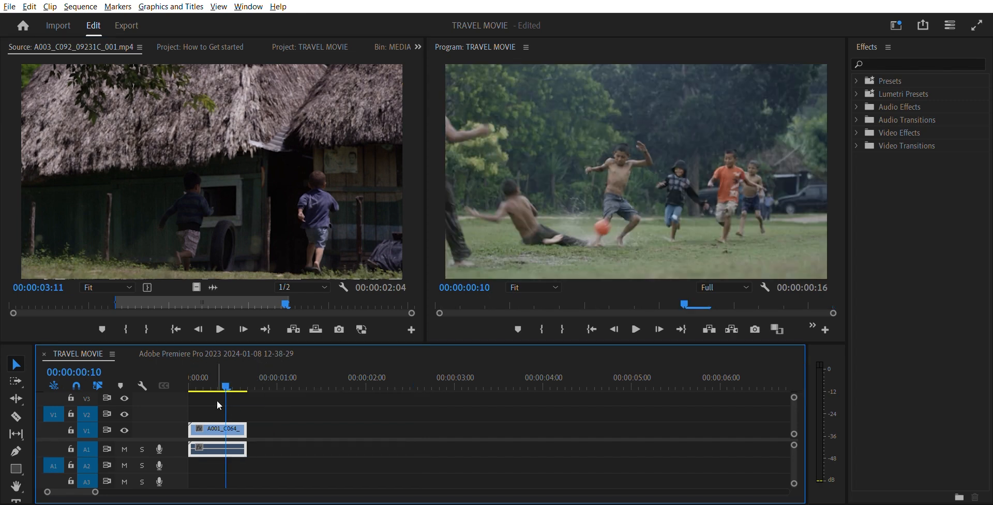
click(311, 330)
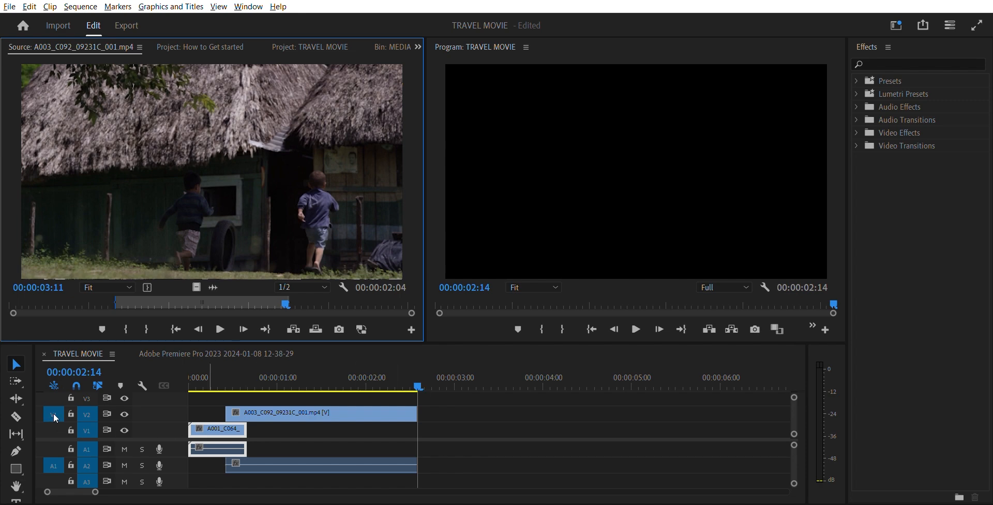
Patch the source video back to track V1 and the source audio back to track A1.
drag(55, 418, 54, 430)
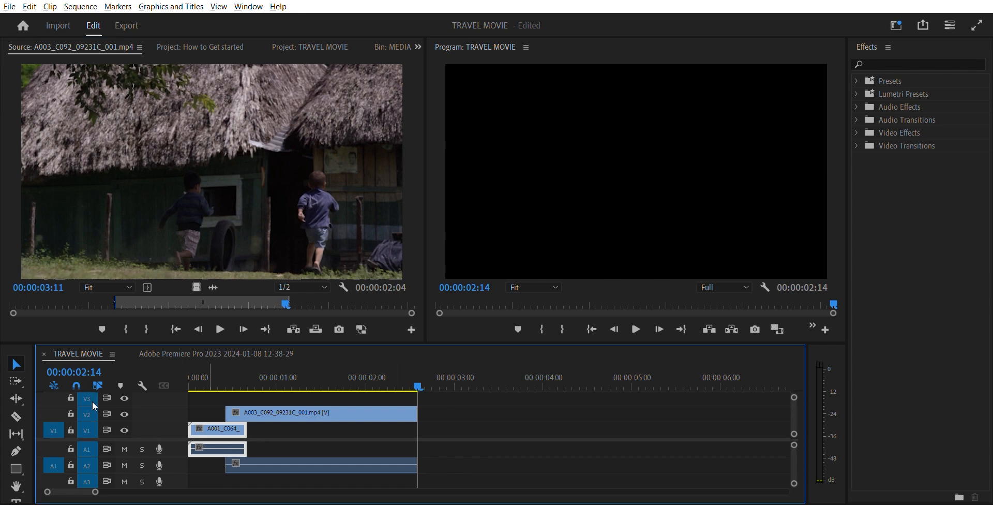
click(56, 448)
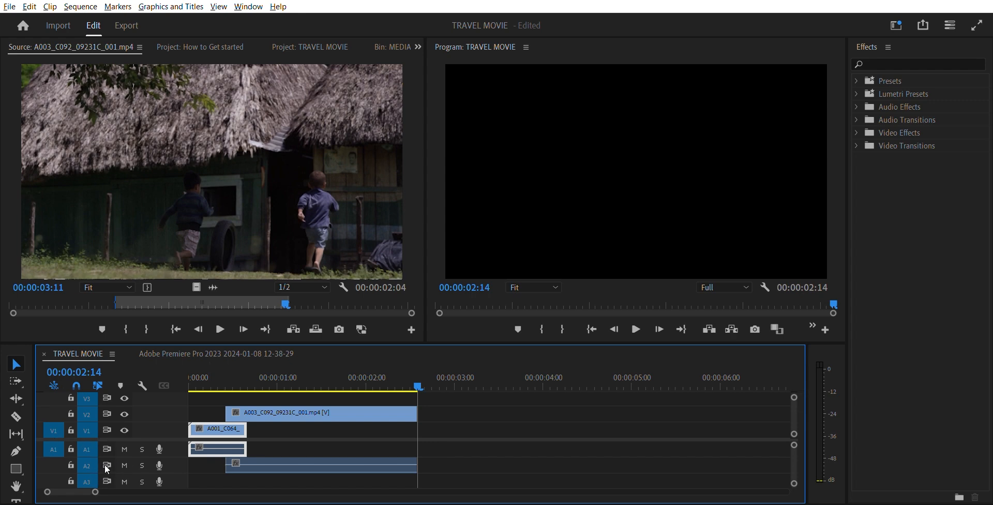
Scrub the sequence over the A003_C092_09231C_001.mp4 clip to 00:00:01:11 and show the TRAVEL MOVIE project's contents.
drag(352, 369, 259, 366)
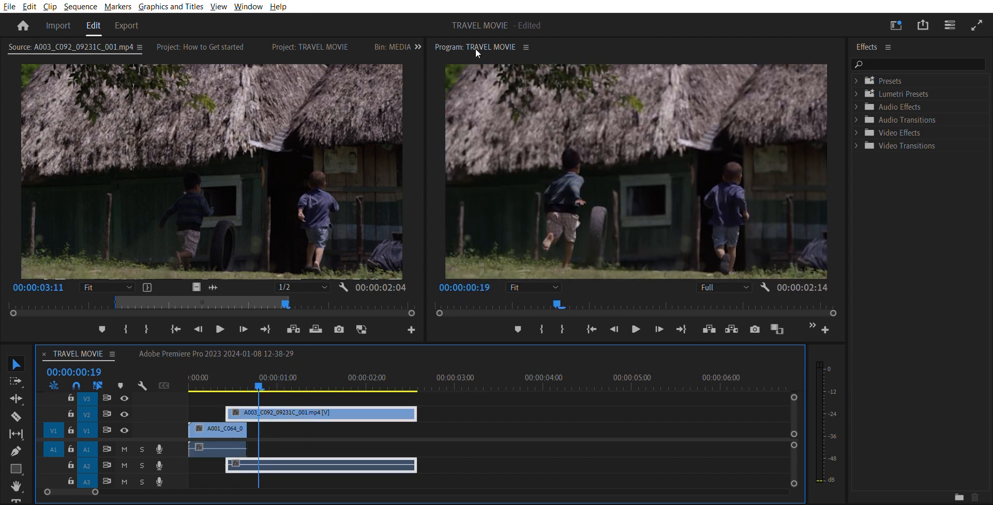
drag(260, 370, 320, 374)
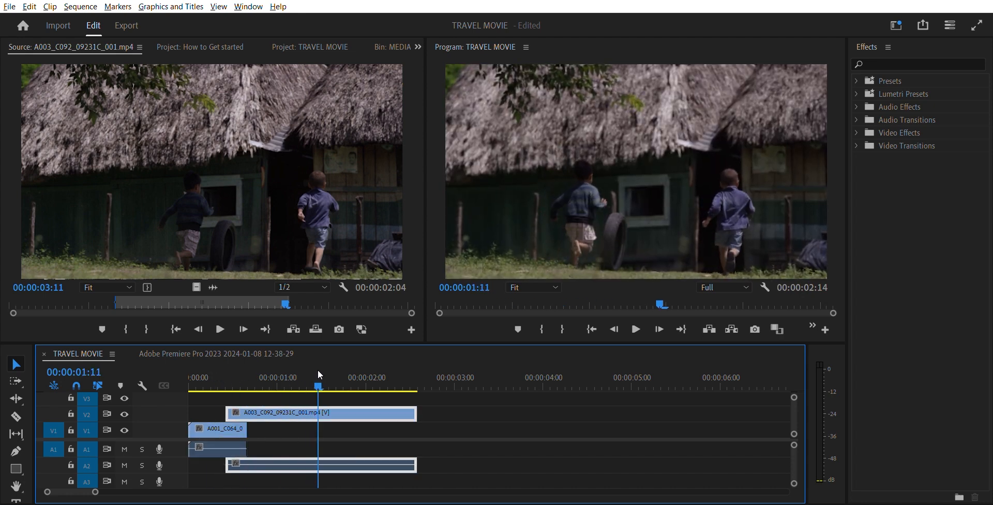
click(309, 46)
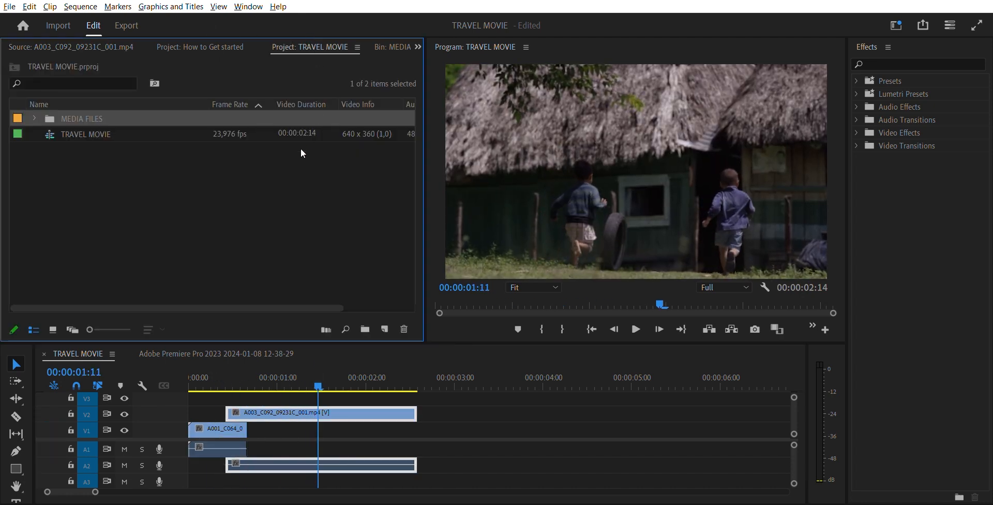
Open the 7:13 A002_C018 aerial clip from the MEDIA FILES bin in the source monitor and scrub through it.
double_click(54, 118)
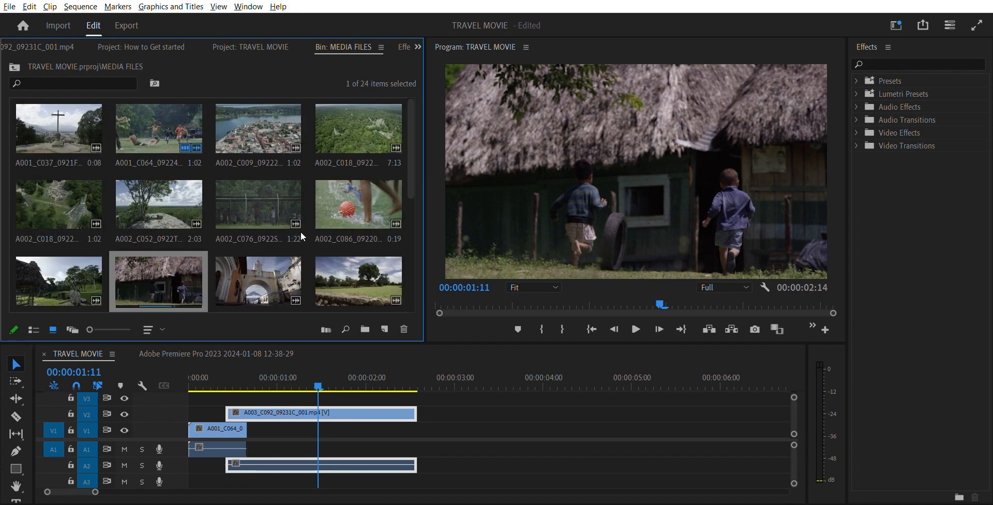
double_click(350, 123)
drag(104, 290, 209, 294)
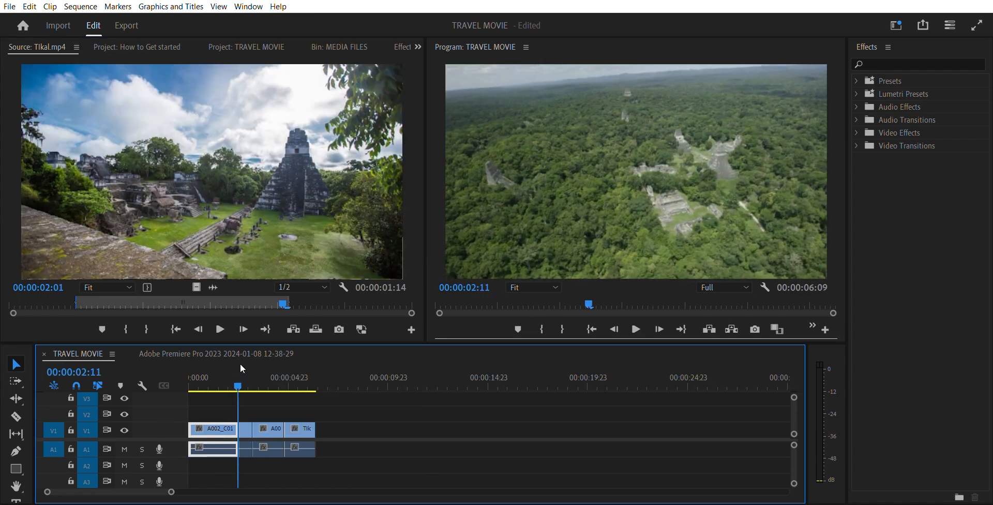
Scrub through the assembled clips to 00:00:04:12, near the end of A003_C021_0923NJ_001.mp4.
mouse_move(276, 364)
mouse_down()
mouse_move(297, 365)
mouse_move(231, 366)
mouse_move(290, 367)
mouse_up()
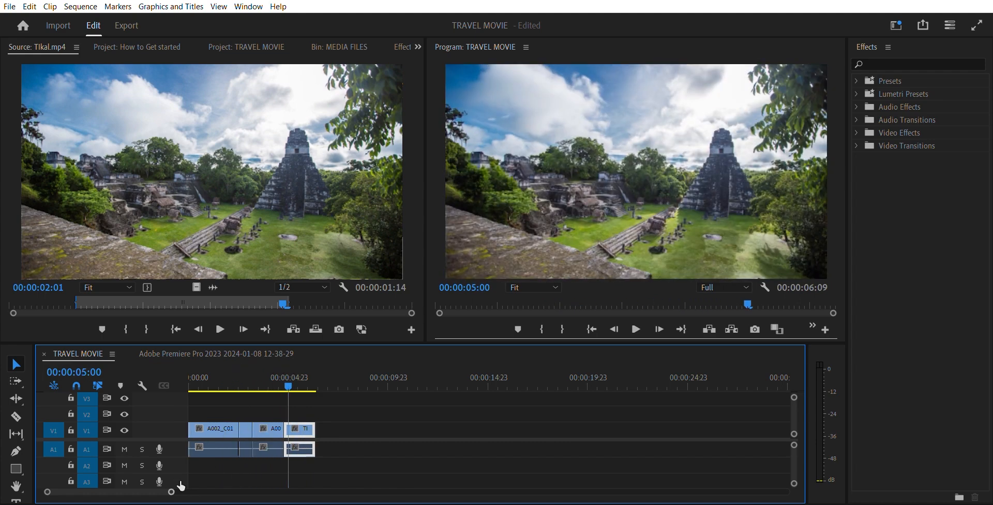
drag(158, 486, 176, 495)
drag(491, 375, 460, 386)
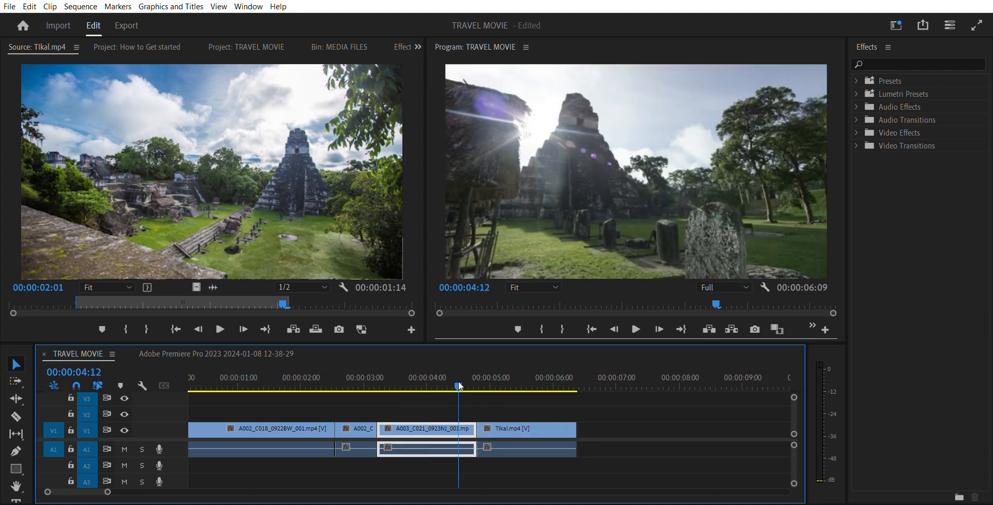
Apply the Additive Dissolve video transition at the cut between A003_C021_0923NJ_001.mp4 and TIkal.mp4, and scrub through the transition.
click(858, 129)
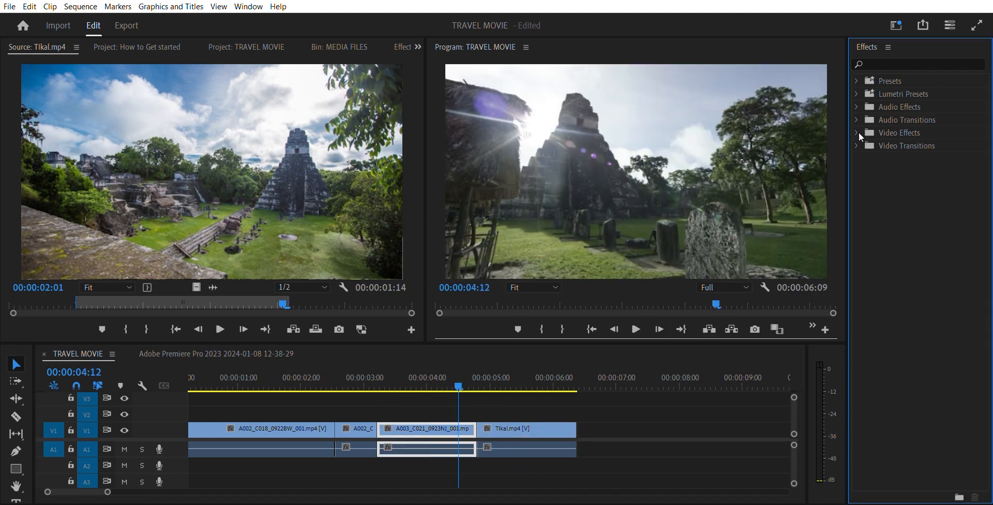
click(857, 145)
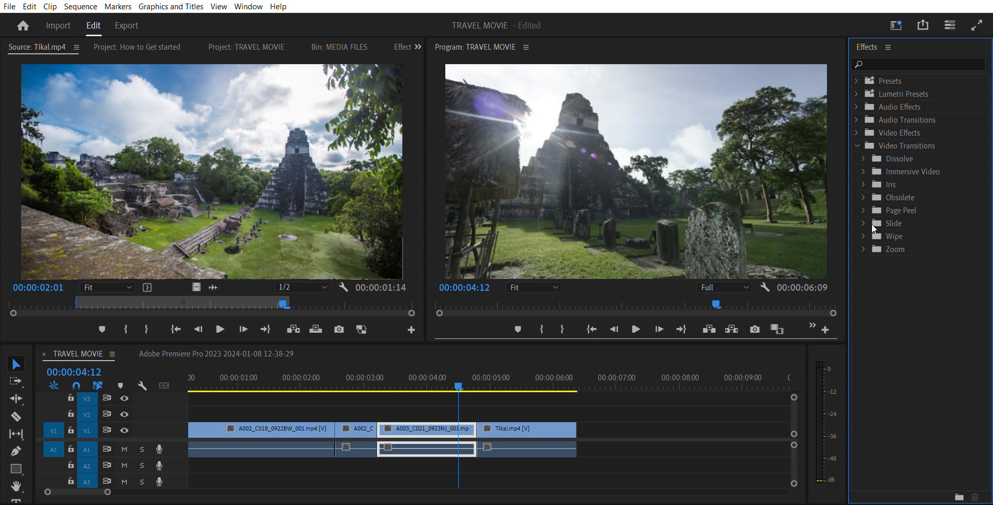
click(863, 158)
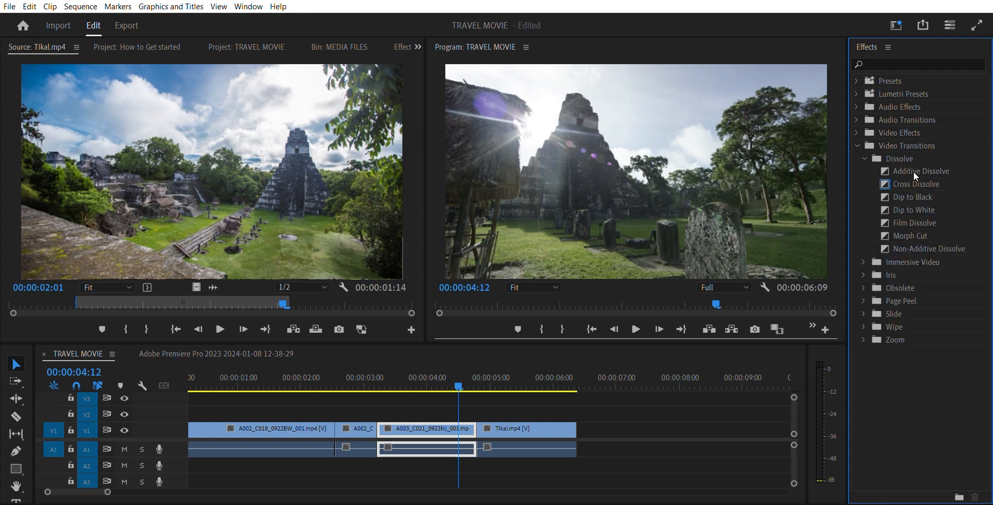
drag(910, 171, 839, 176)
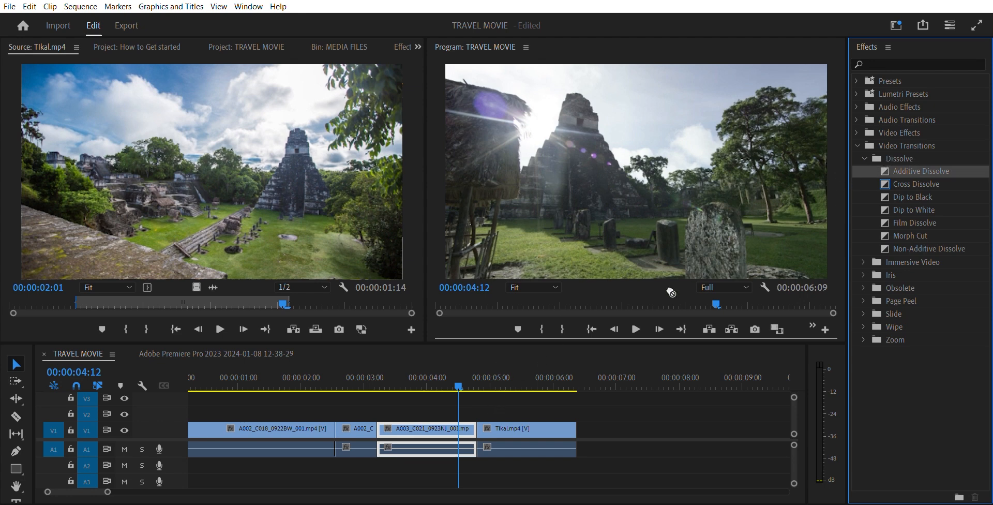
drag(501, 415, 481, 431)
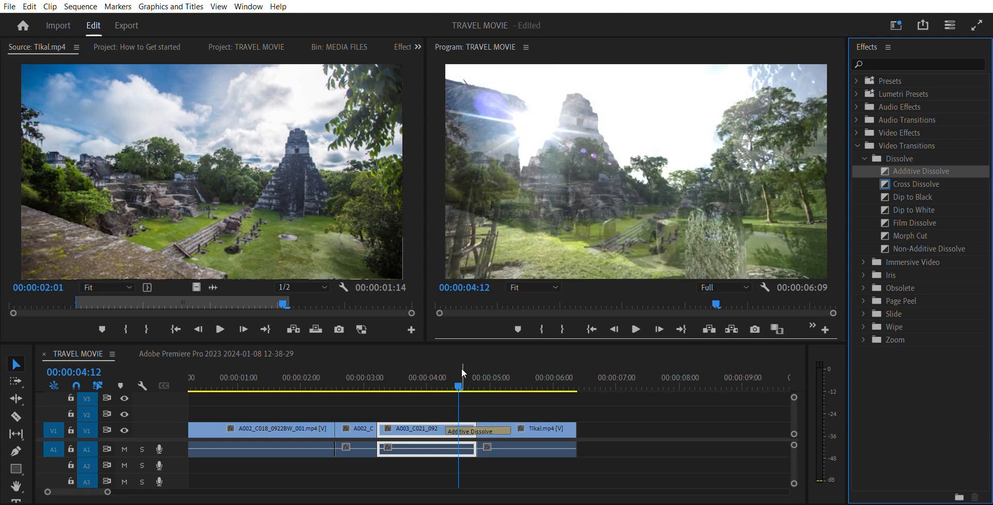
mouse_move(462, 368)
mouse_down()
mouse_move(498, 371)
mouse_move(461, 378)
mouse_move(514, 376)
mouse_move(438, 380)
mouse_move(520, 374)
mouse_move(459, 377)
mouse_up()
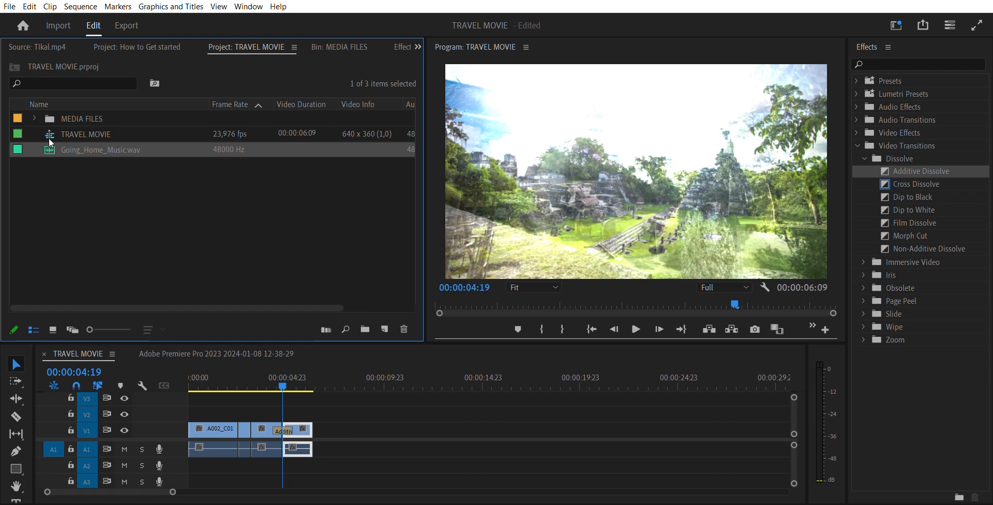
Place Going_Home_Music.wav on track A2 at the start of the sequence and play the sequence from 00:00:00:00.
drag(67, 182, 205, 457)
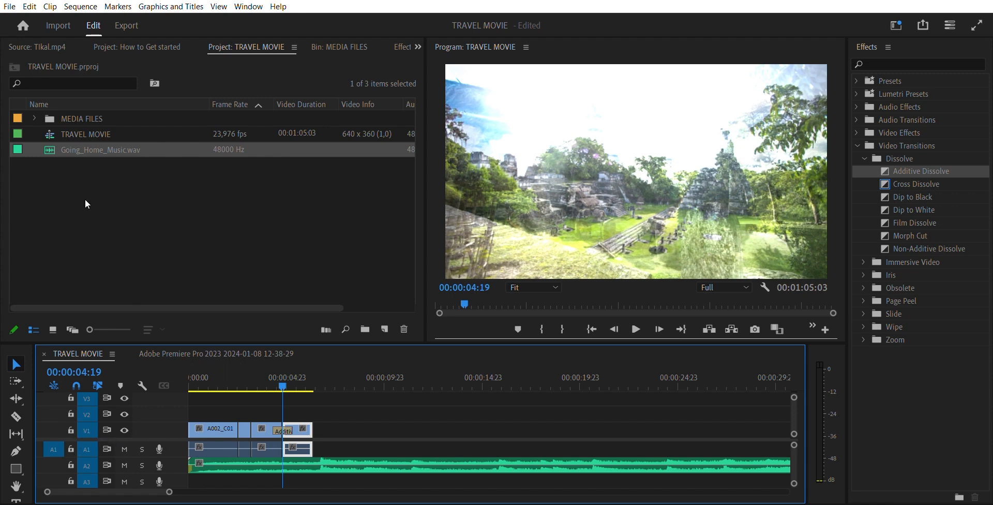
drag(282, 379, 183, 373)
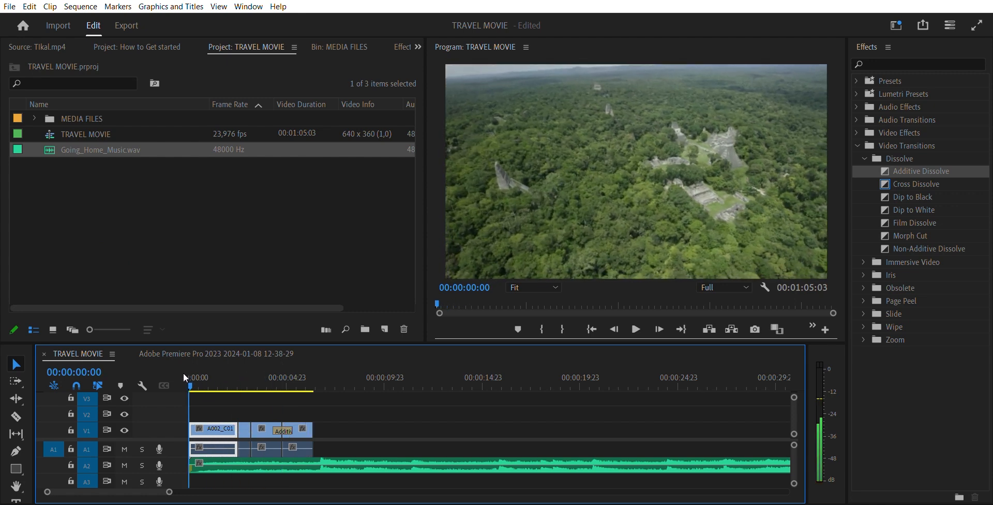
key(space)
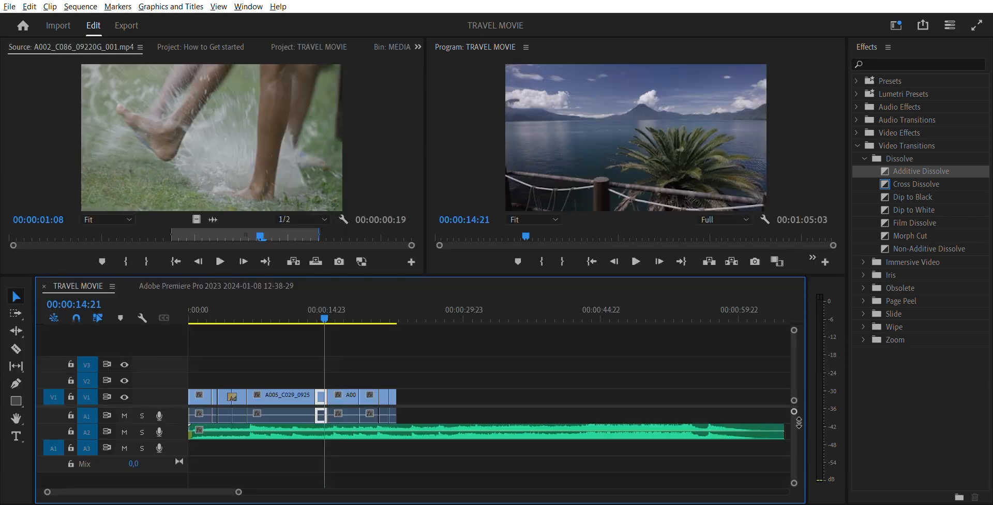
Increase the height of the audio tracks and import Going Home - VO.mp3 into the TRAVEL MOVIE project.
drag(799, 424, 801, 381)
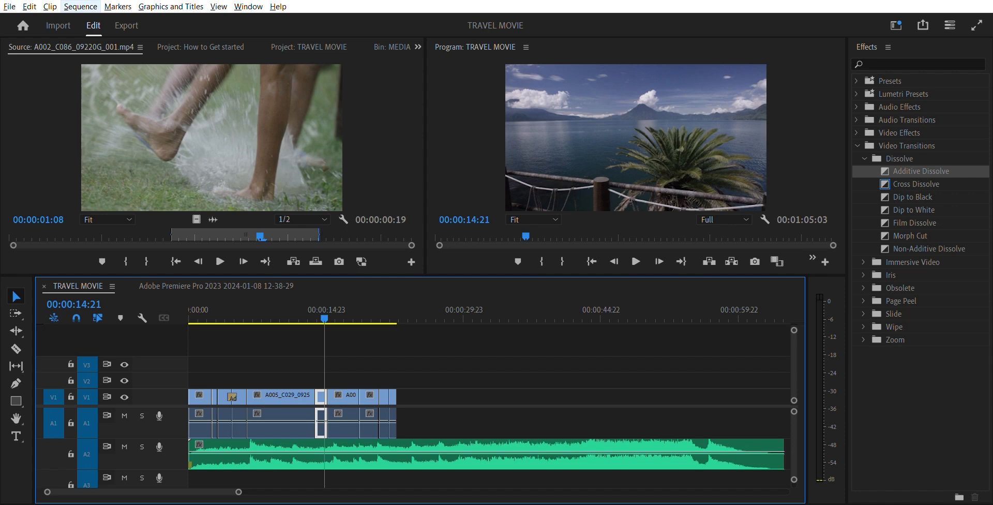
click(312, 48)
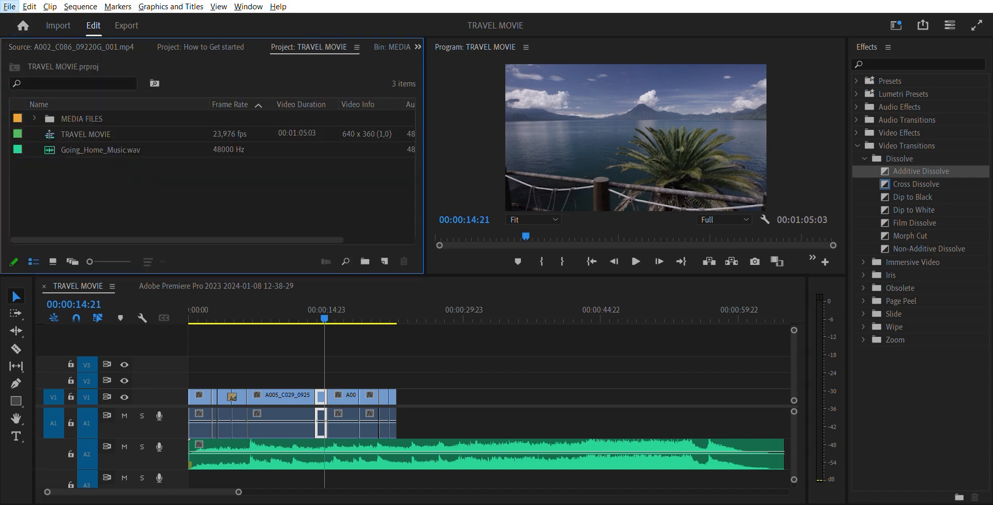
click(66, 312)
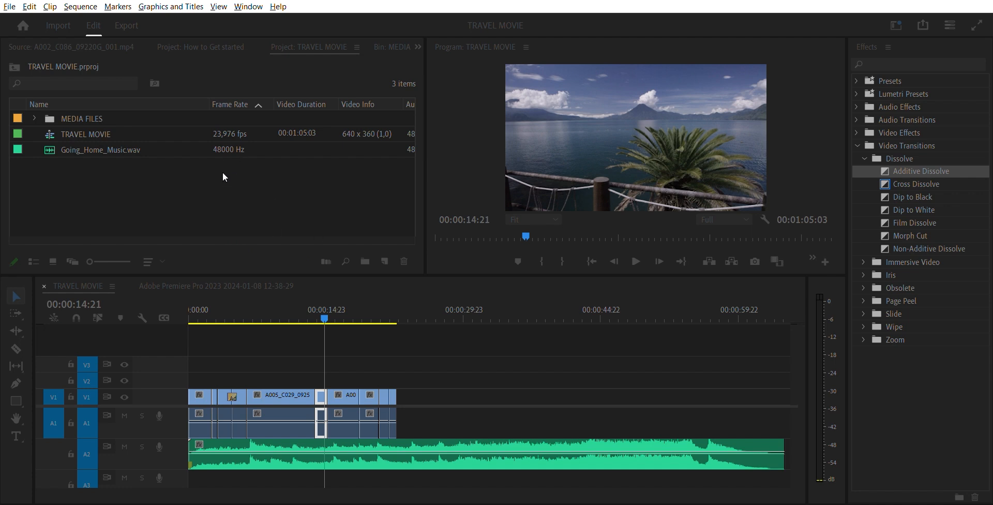
click(479, 350)
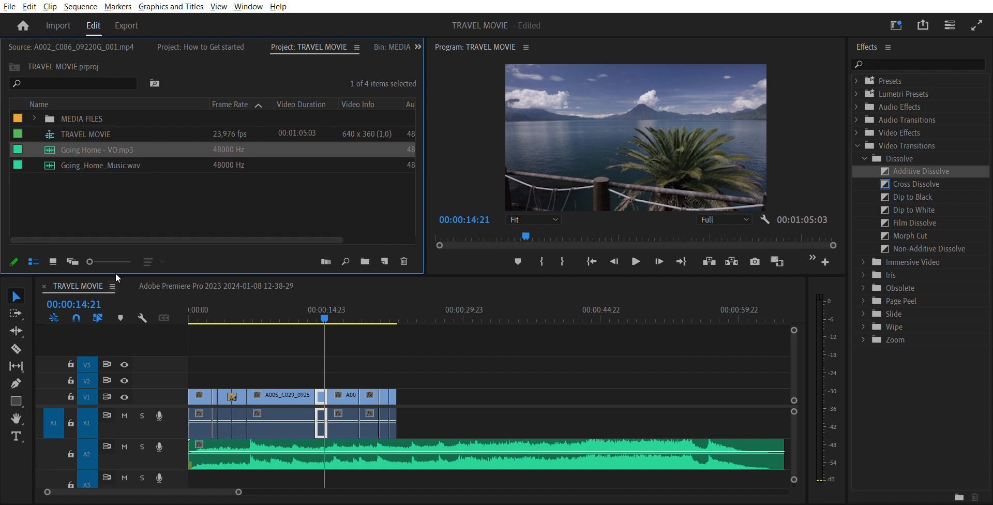
Place Going Home - VO.mp3 on track A3 at the start of the sequence.
mouse_move(794, 427)
mouse_down()
mouse_move(794, 449)
mouse_move(796, 428)
mouse_up()
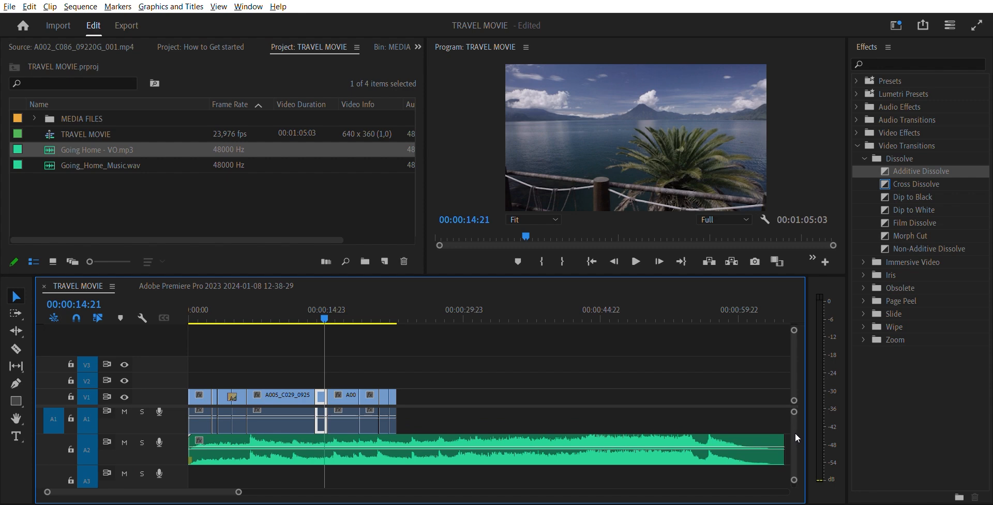
drag(52, 149, 197, 470)
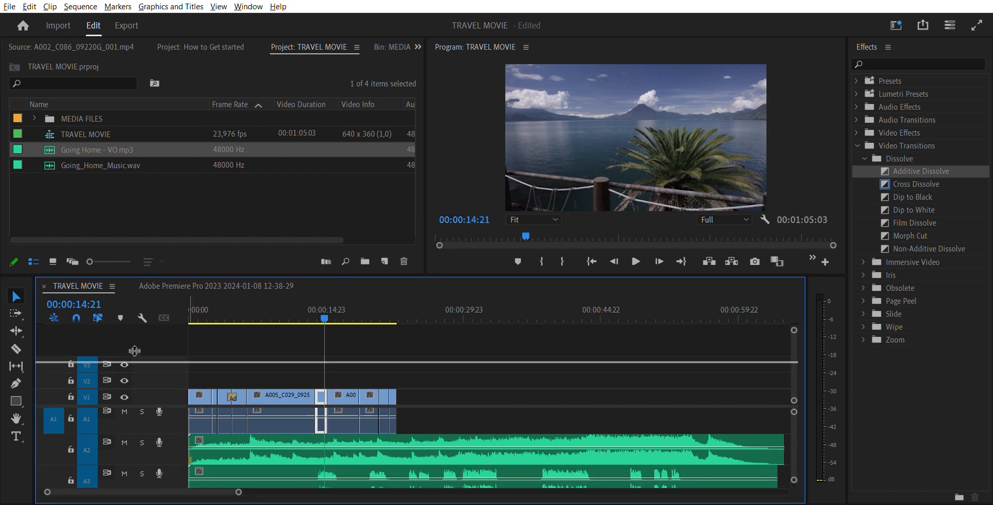
scroll(139, 378, down, 3)
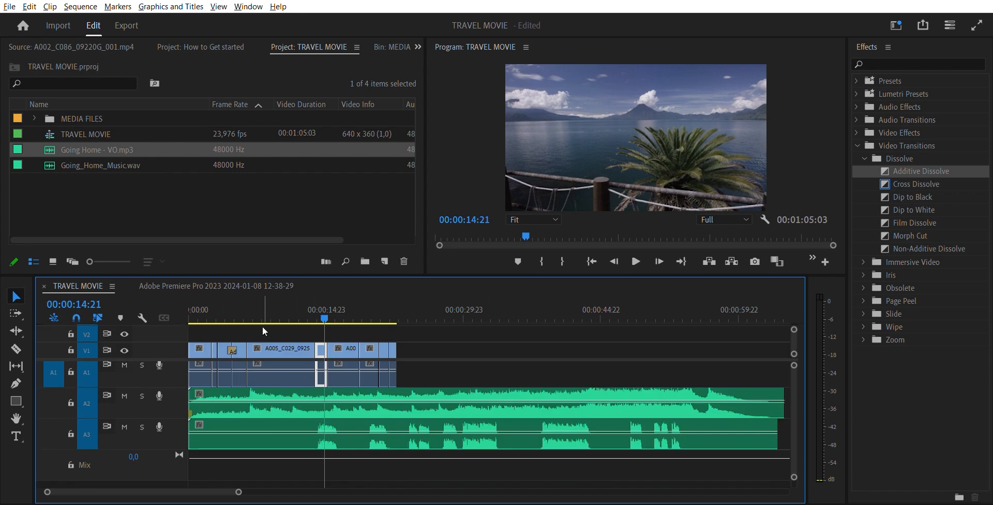
Trim the silent beginning of the voiceover clip on A3 up to 00:00:11:22.
click(299, 309)
click(299, 427)
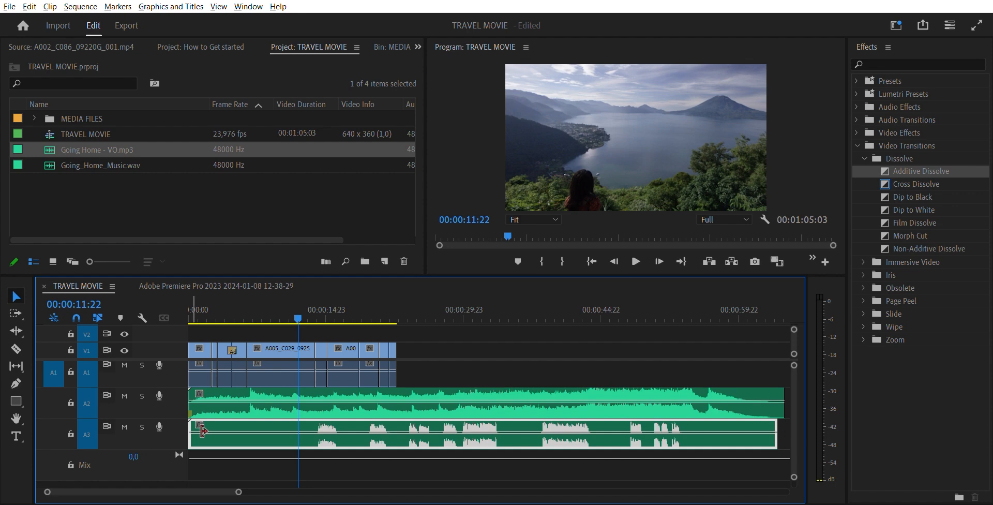
drag(201, 431, 315, 433)
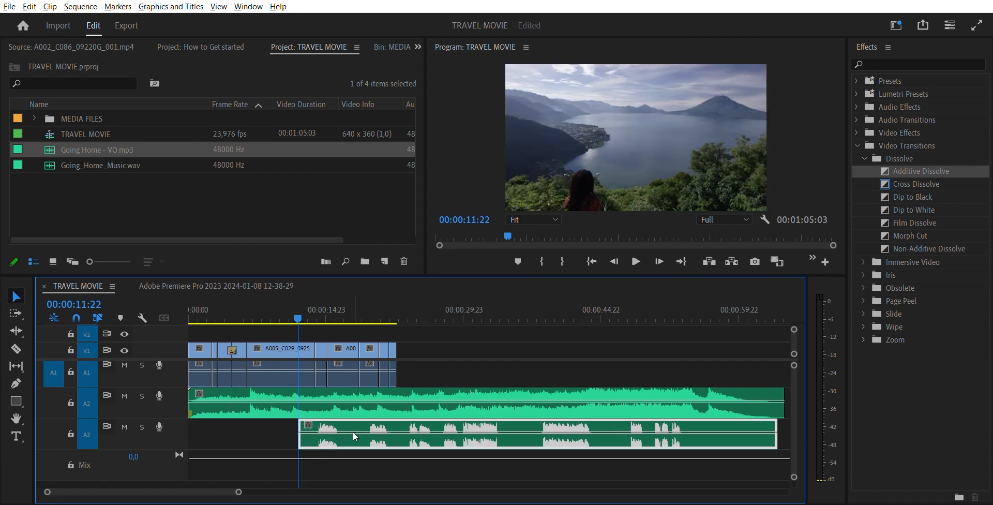
Split the voiceover clip on A3 at the pauses after its first and second phrases.
key(c)
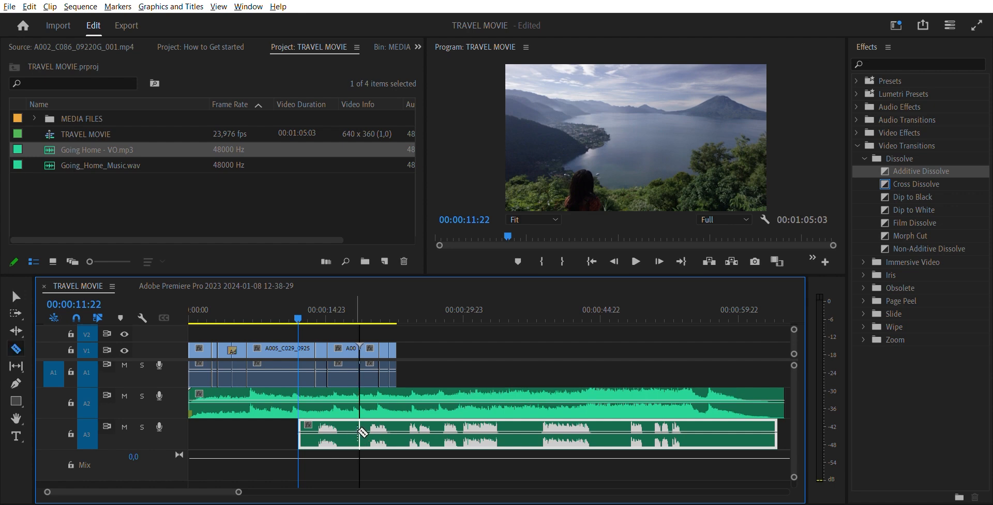
click(361, 429)
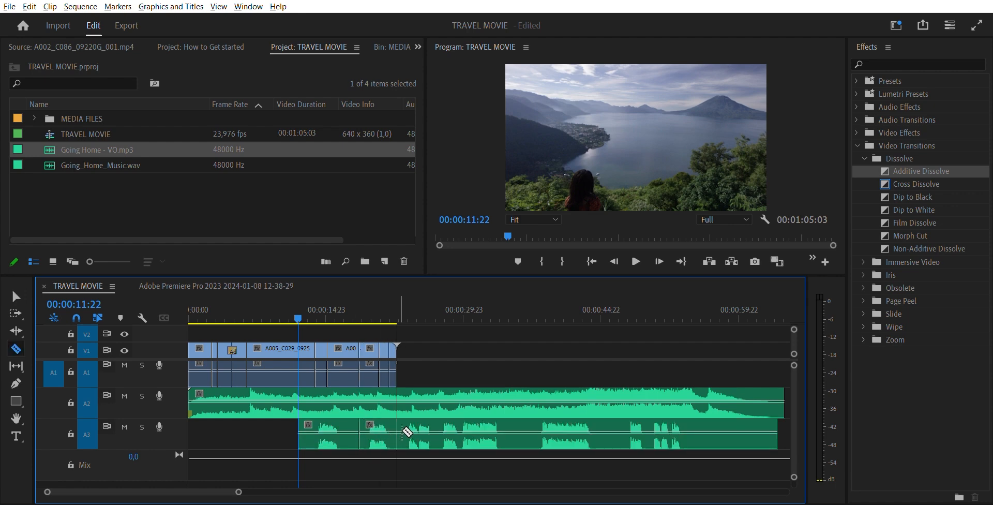
click(397, 429)
Move the first voiceover segment near the sequence start, set the playhead to 00:00:00:19, and shift the second segment closer to the first.
key(v)
click(342, 431)
drag(326, 431, 246, 433)
click(196, 310)
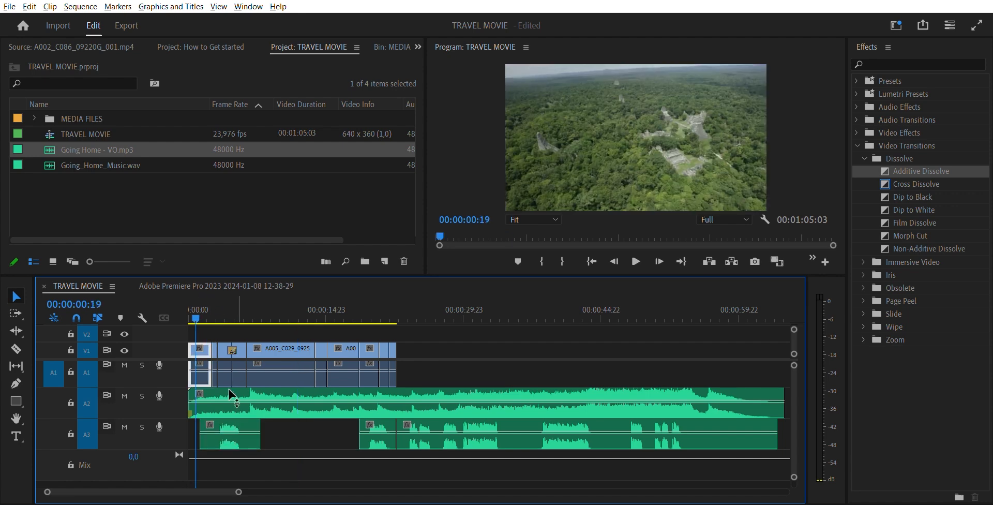
drag(368, 432, 287, 433)
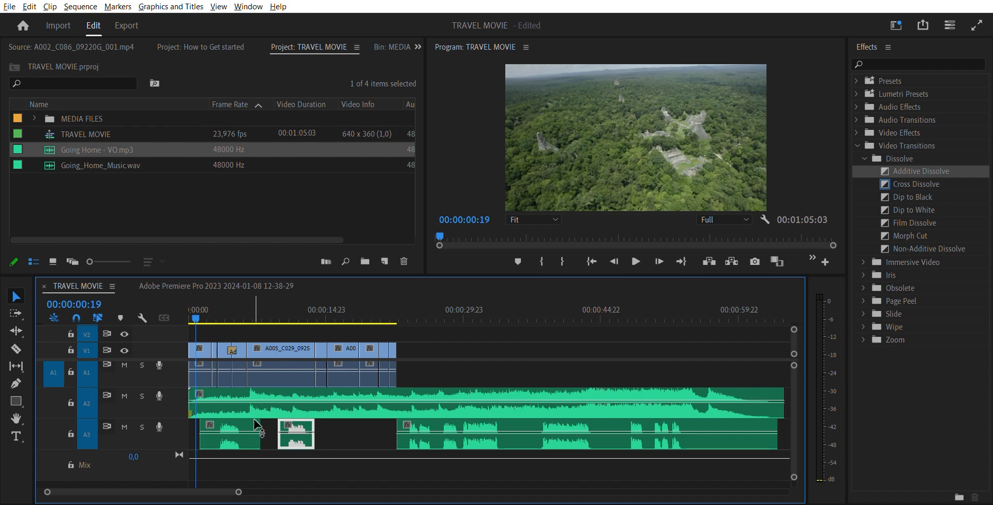
Tighten the first voiceover segment around its phrase, starting at 00:00:00:19, and butt the second segment against its end on A3.
click(260, 431)
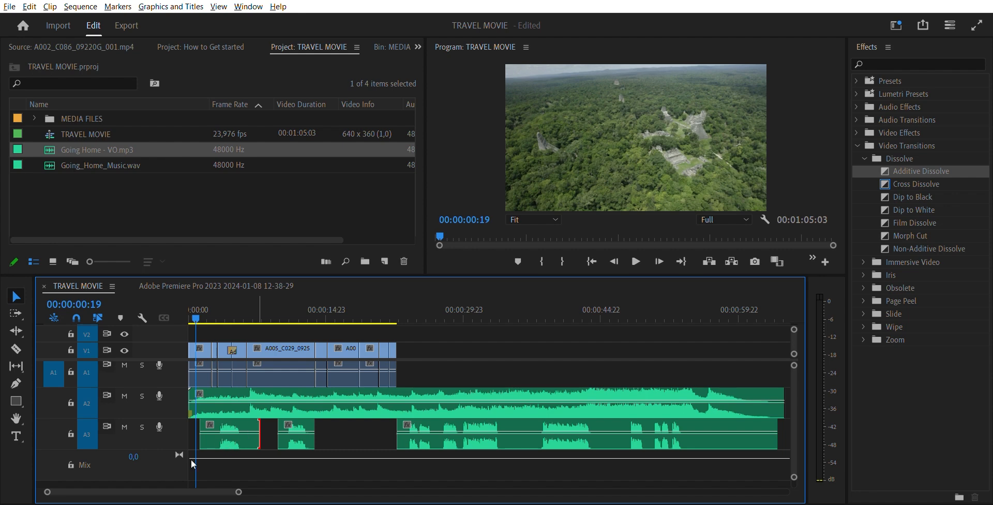
click(239, 427)
drag(265, 436, 221, 436)
drag(284, 434, 256, 433)
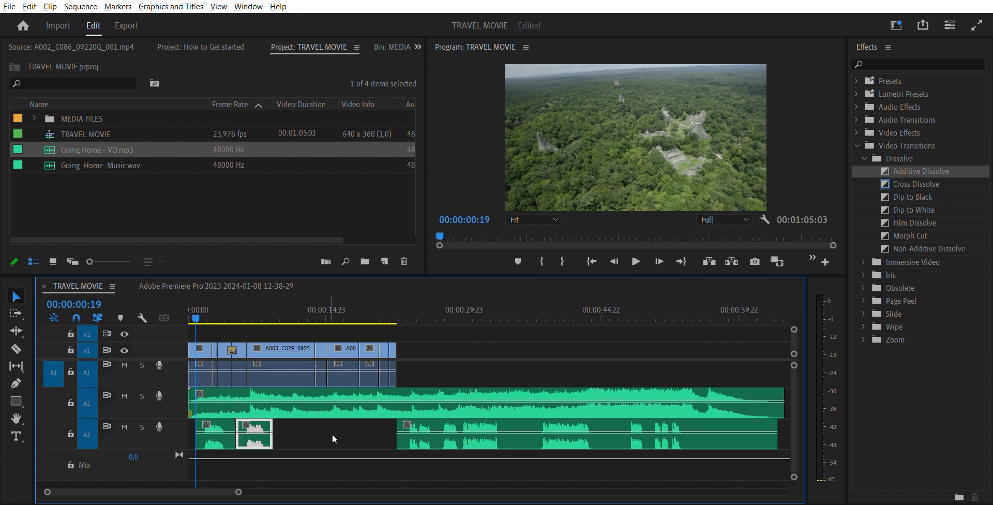
Split the remaining voiceover at the pause after the third phrase and move the third segment against the second on A3.
key(c)
click(438, 435)
key(v)
drag(418, 434, 295, 430)
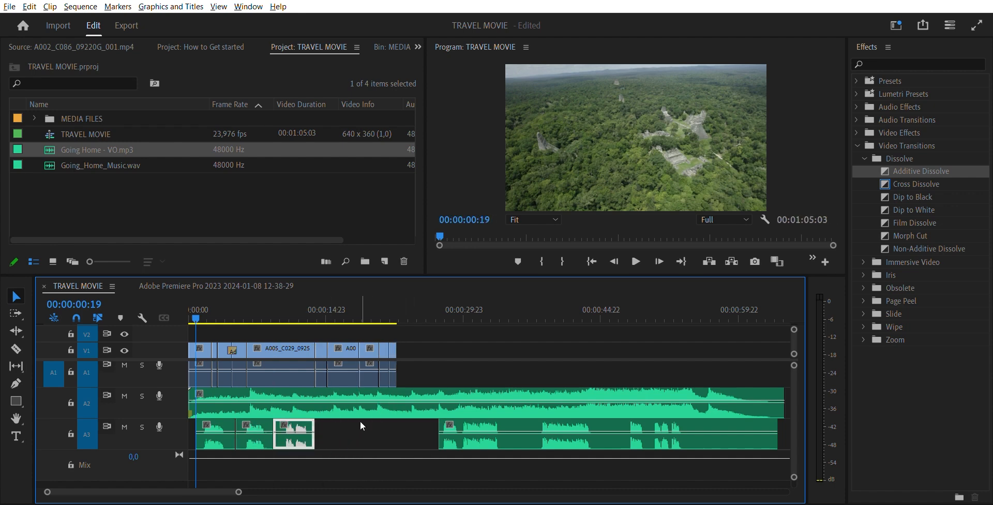
Cut out and delete the silence after the fourth voiceover segment, and move that segment against the third on A3.
key(c)
click(505, 435)
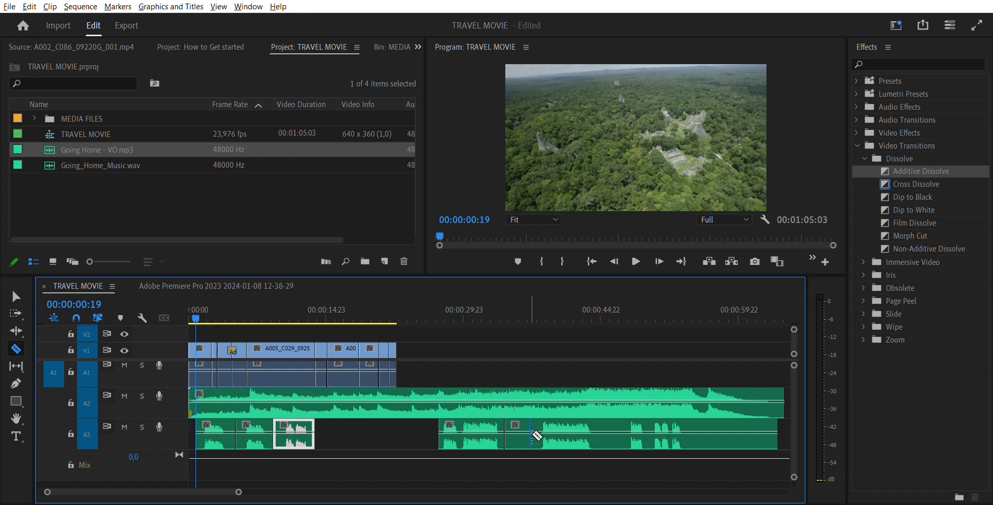
click(536, 434)
key(v)
click(528, 427)
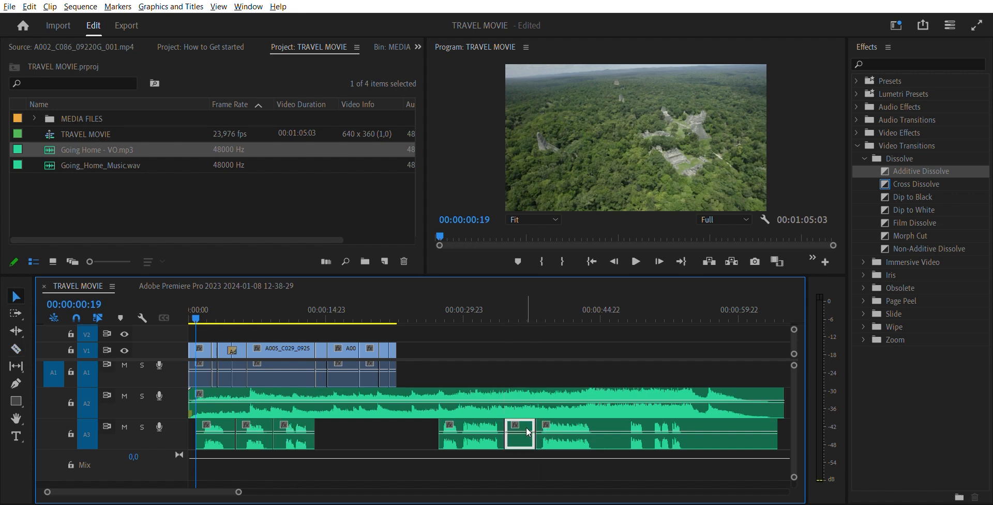
key(Delete)
drag(473, 433, 346, 439)
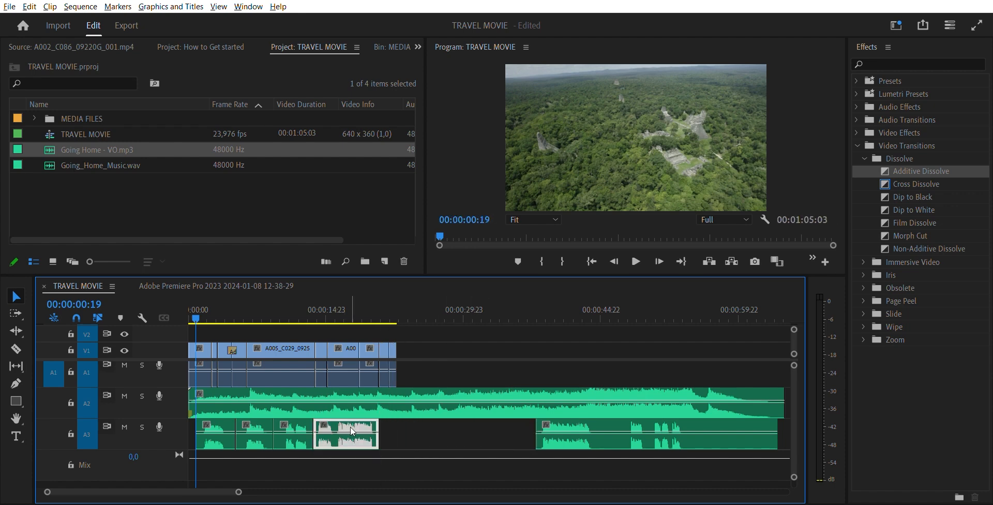
Cut out and delete the silence after the fifth voiceover segment, move that segment against the fourth, and play the sequence from 00:00:00:19.
key(c)
click(591, 433)
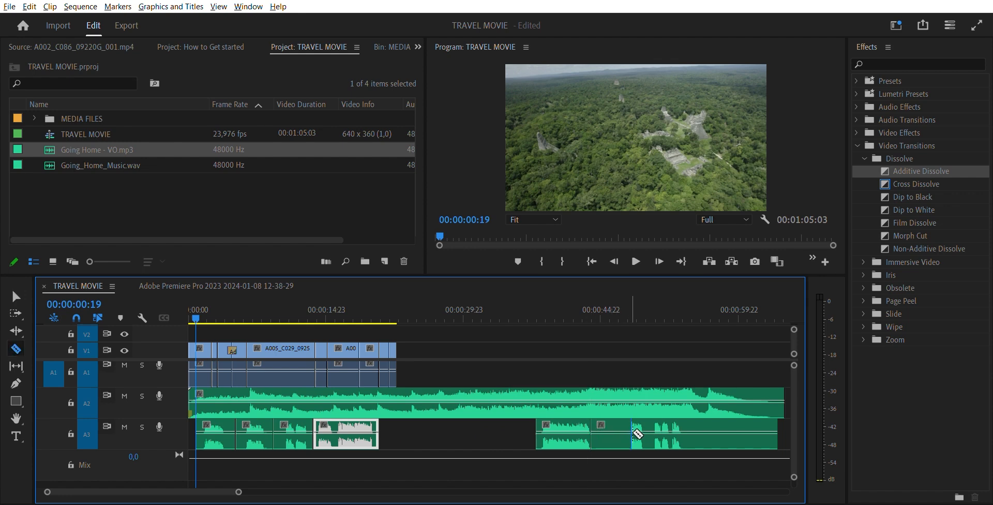
click(629, 434)
key(v)
click(614, 433)
key(Delete)
drag(579, 434, 414, 430)
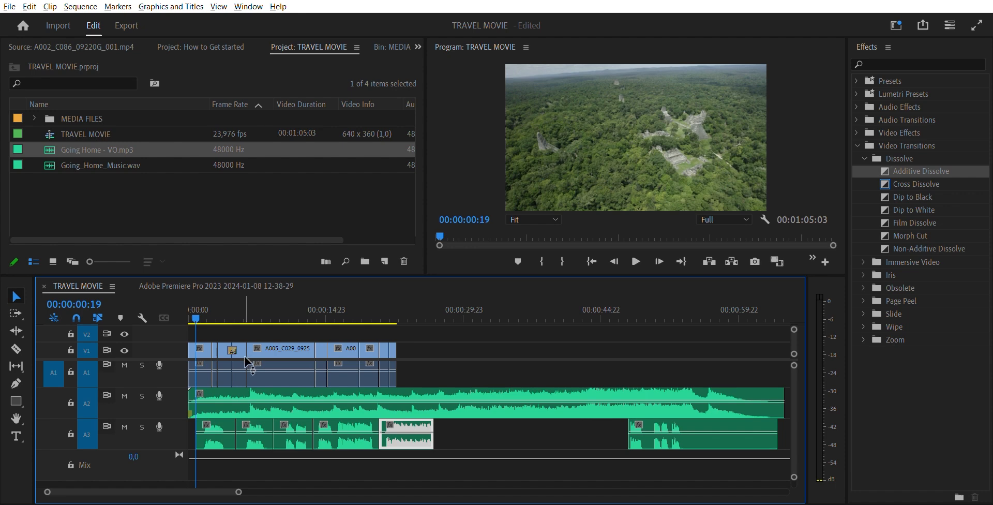
key(space)
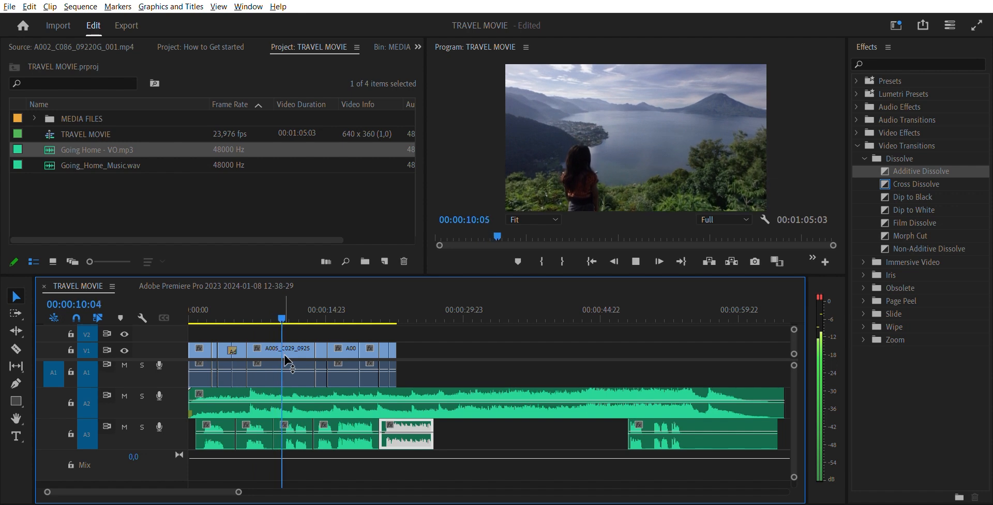
Enlarge the audio track area to show A3, and transcribe the 12 source clips of the TRAVEL MOVIE sequence.
click(300, 366)
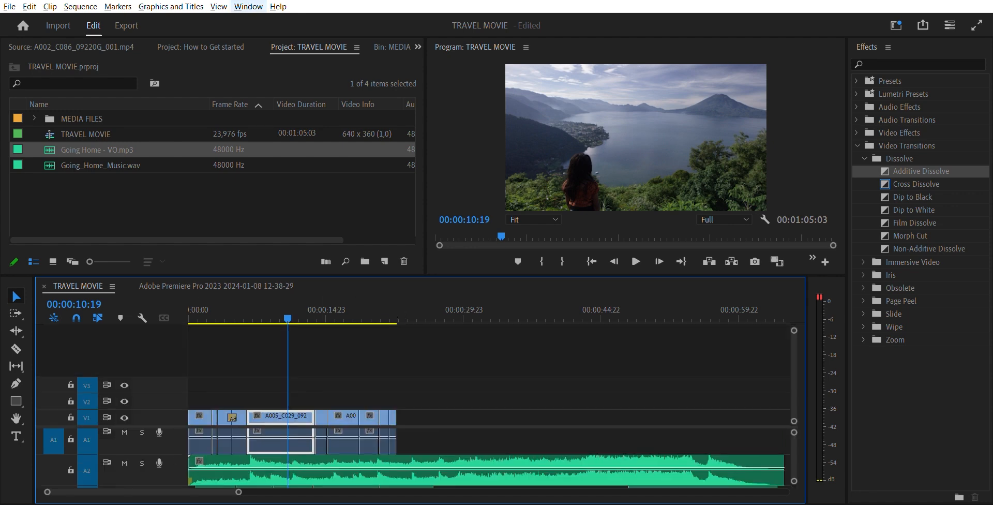
click(248, 7)
click(277, 423)
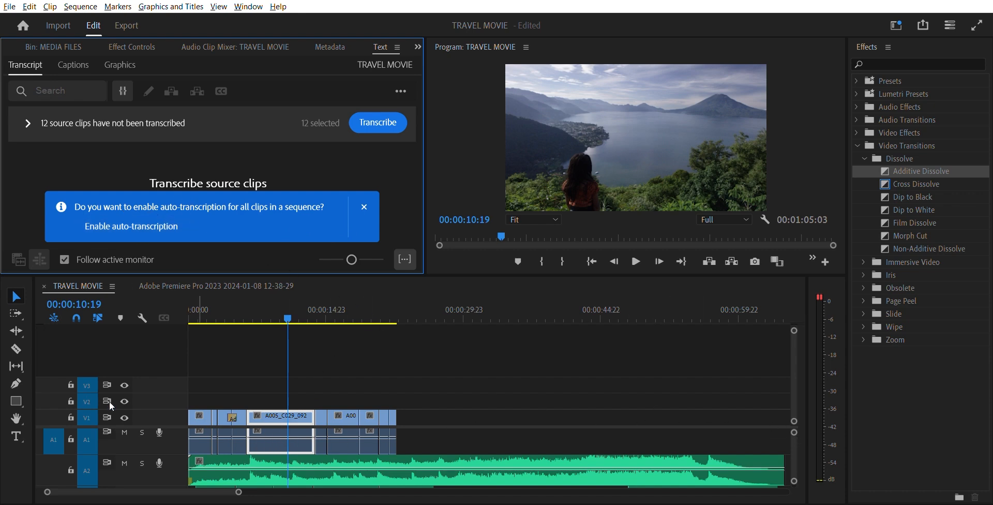
click(144, 416)
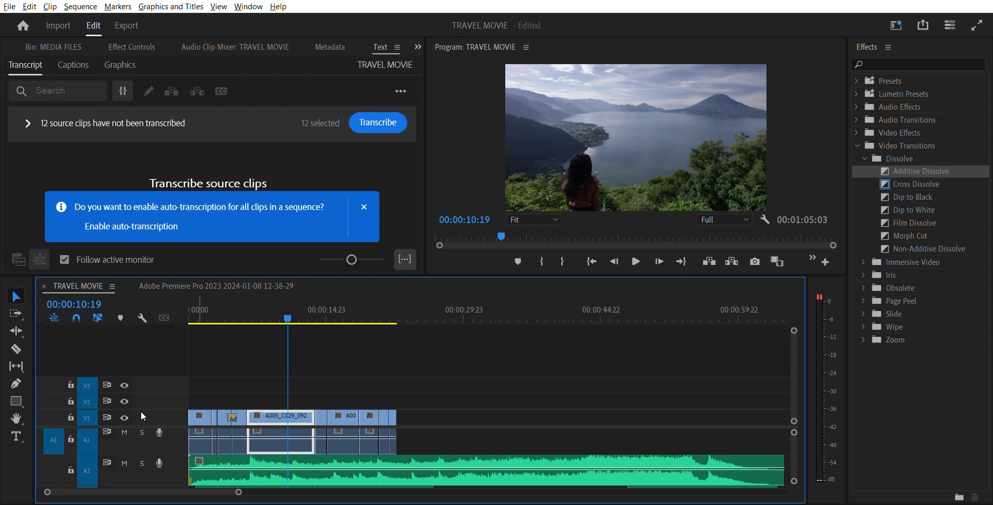
drag(146, 419, 150, 366)
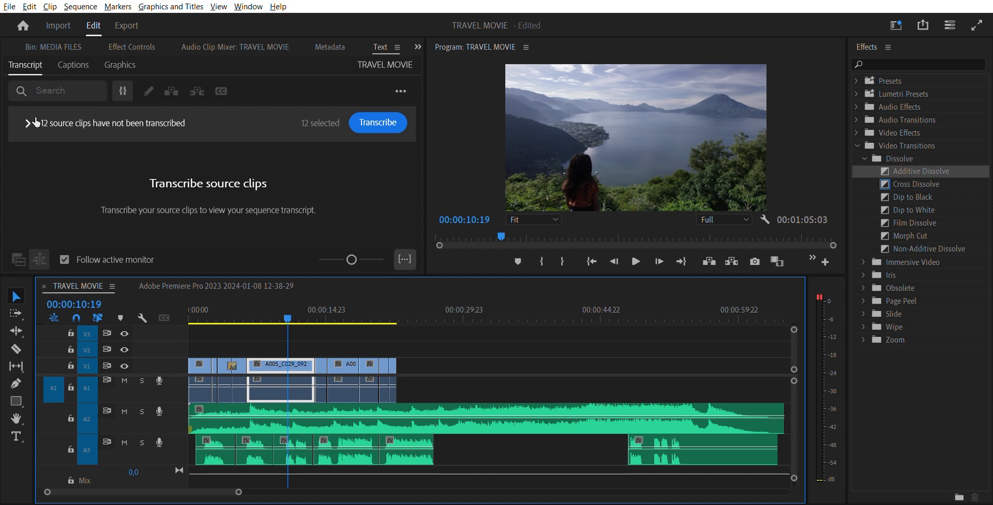
click(392, 121)
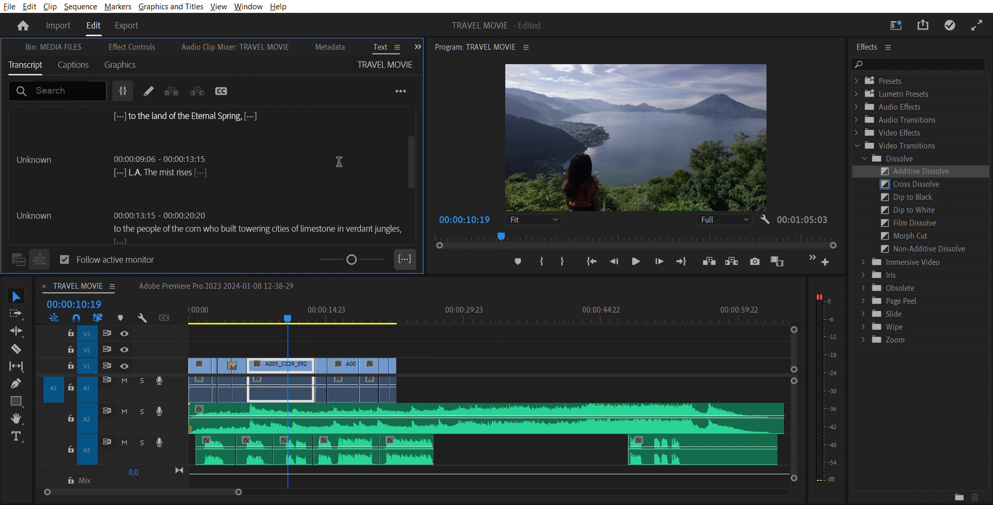
Play the sequence from 00:00:00:00 to check the transcript against the voiceover.
drag(414, 161, 409, 125)
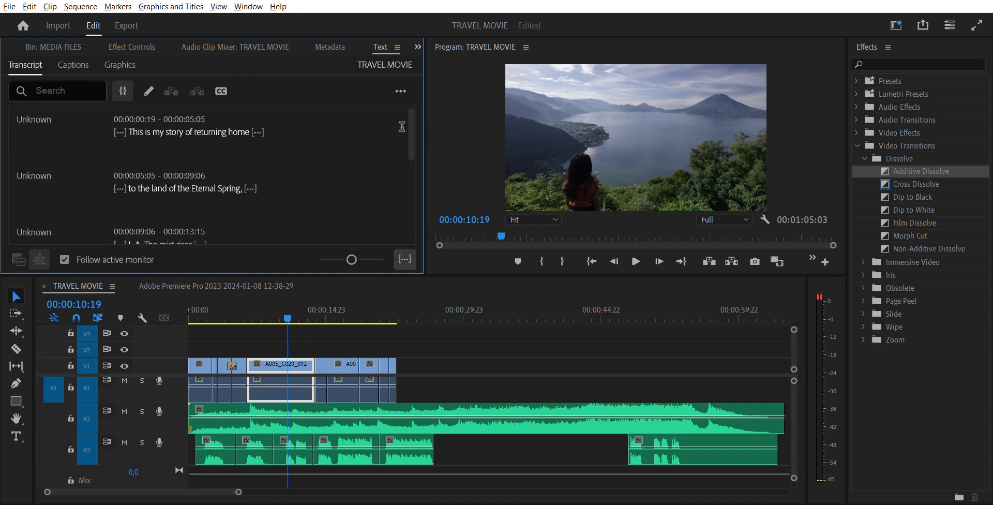
drag(223, 306, 192, 308)
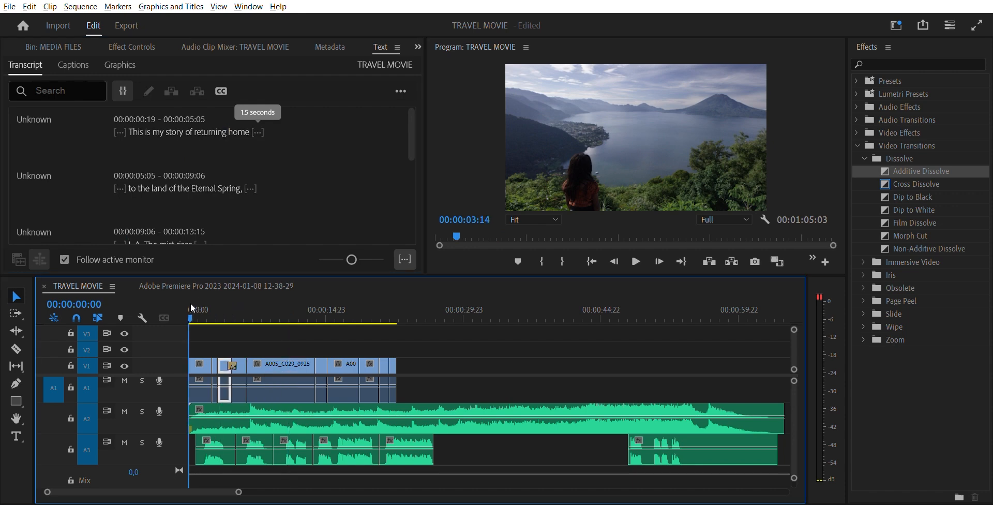
key(space)
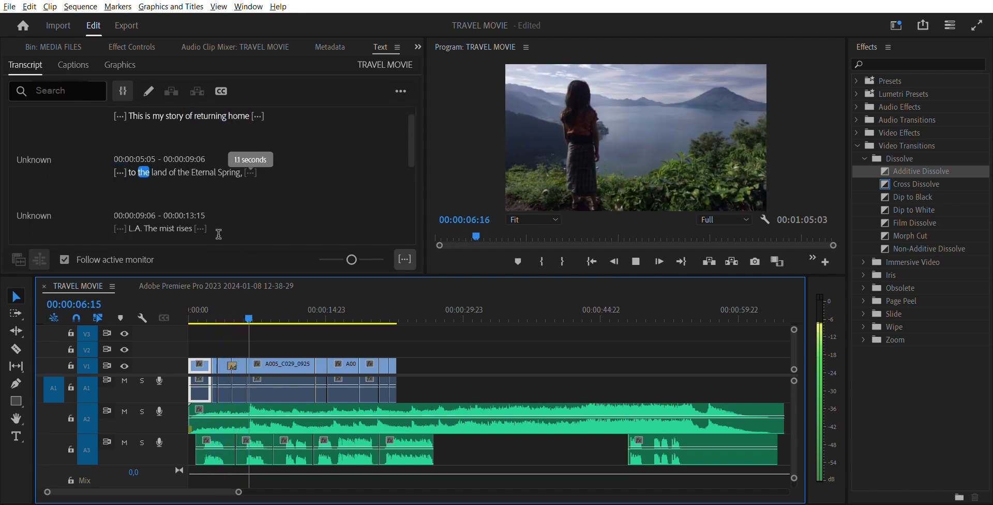
key(space)
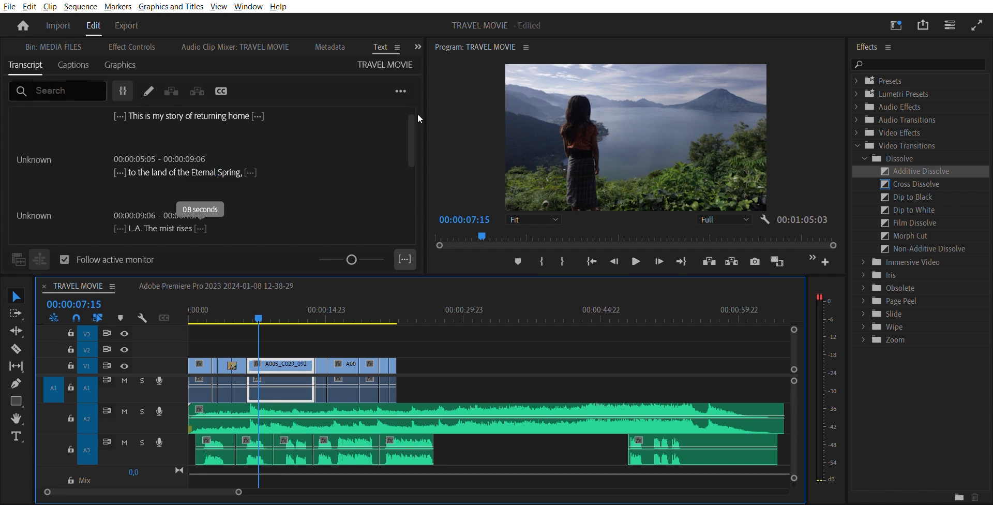
Create subtitle captions from the transcript, and enlarge the program preview to play the sequence with them.
click(223, 85)
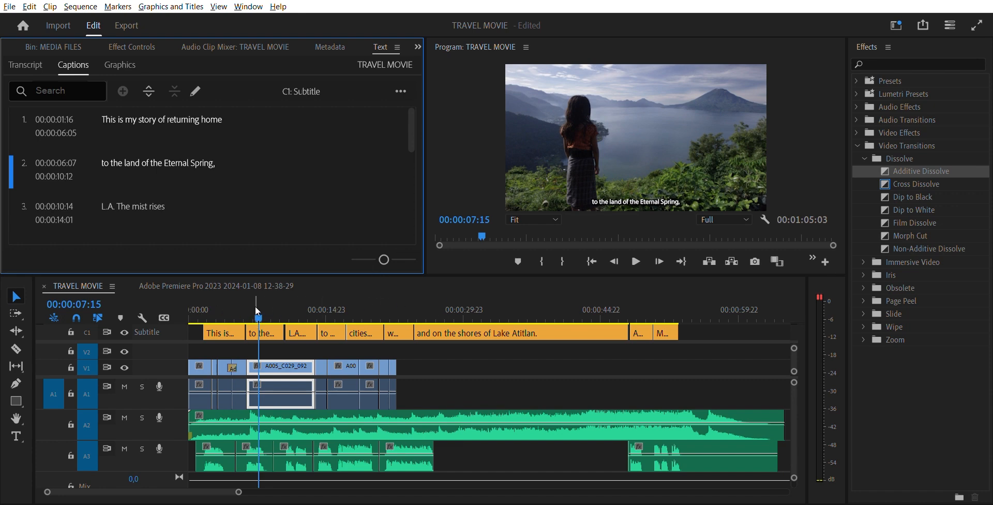
drag(263, 302, 223, 297)
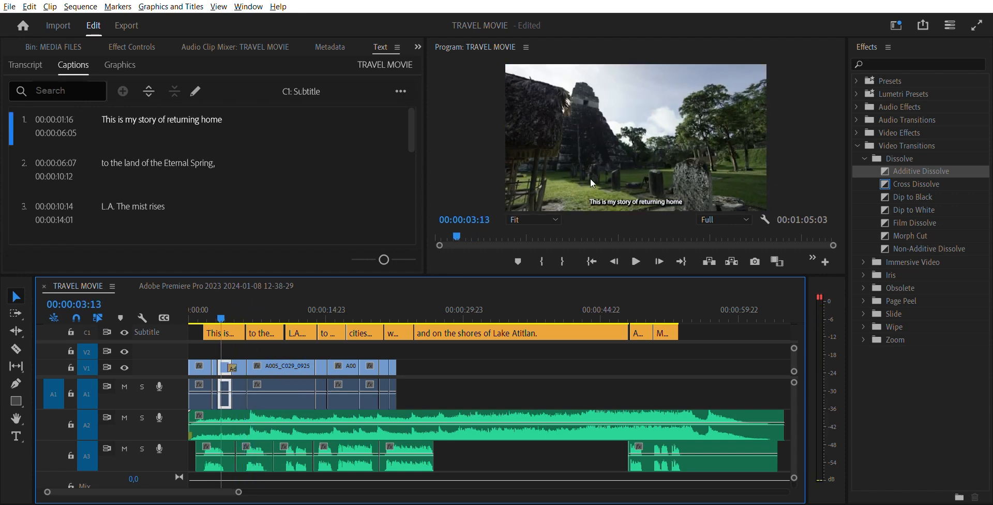
drag(399, 267, 392, 309)
click(637, 303)
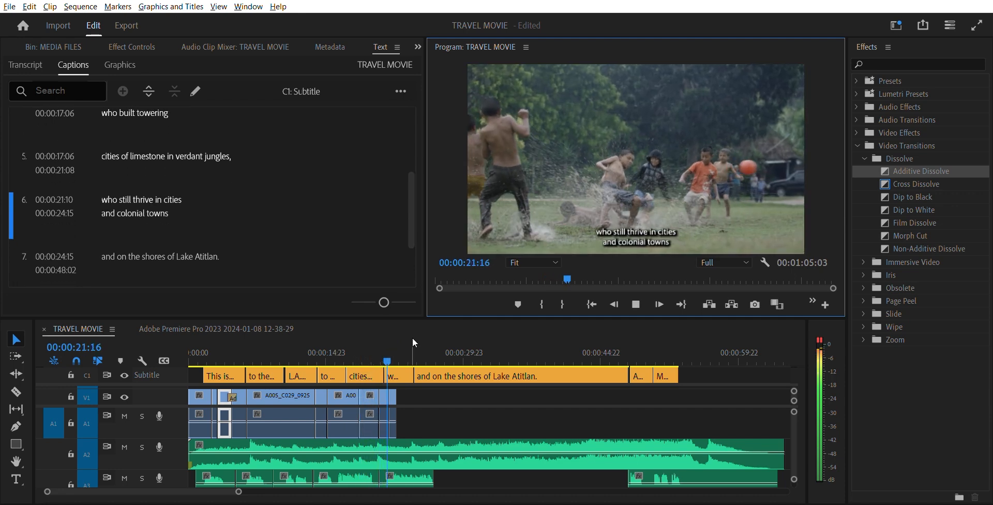
click(636, 304)
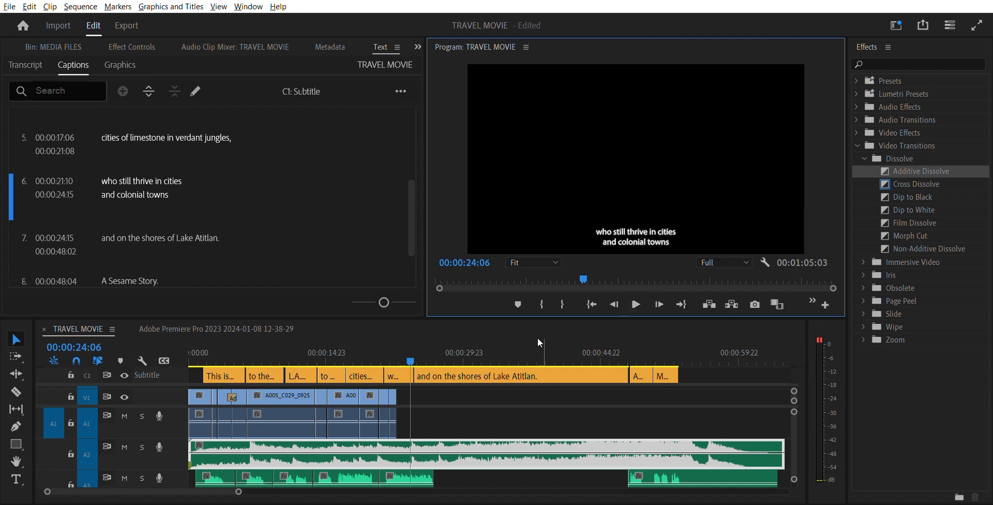
Split the overlong caption "and on the shores of Lake Atitlan." at 00:00:28:22 and select the part after the cut.
drag(414, 345, 454, 344)
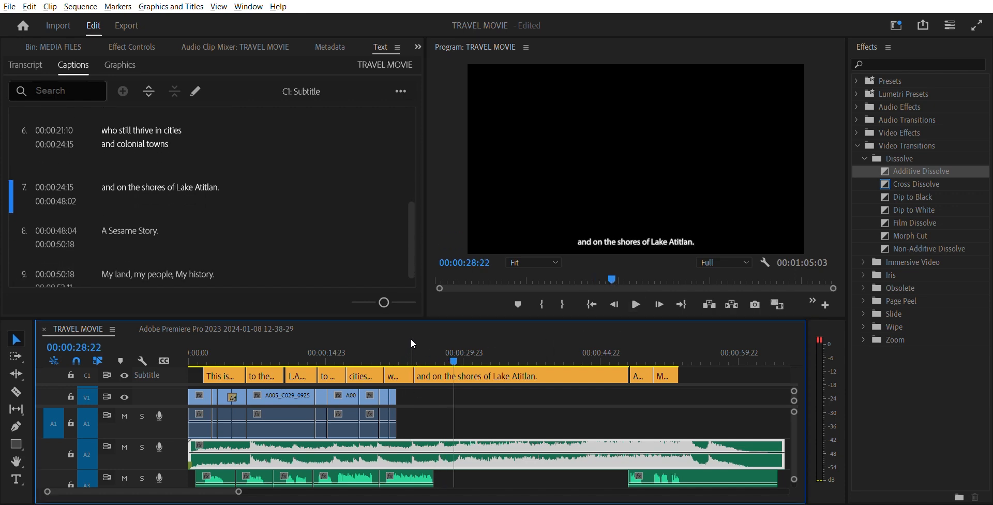
click(422, 372)
mouse_move(421, 371)
mouse_down()
mouse_move(402, 371)
mouse_move(441, 368)
mouse_move(433, 364)
mouse_up()
key(c)
click(454, 372)
key(v)
click(490, 370)
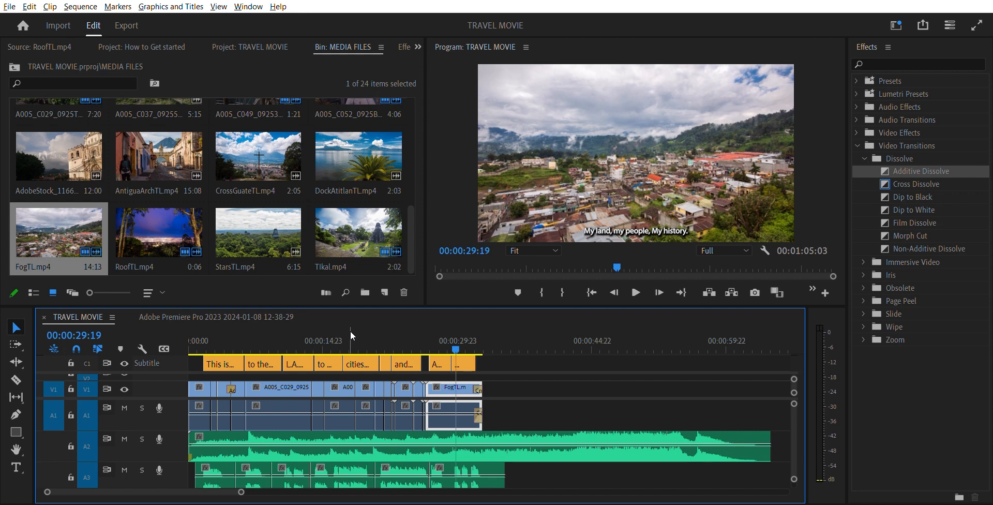
Prepare the sequence for export as a media file with the Match Source - Adaptive Medium Bitrate preset.
mouse_move(350, 331)
mouse_down()
mouse_move(313, 334)
mouse_move(338, 325)
mouse_up()
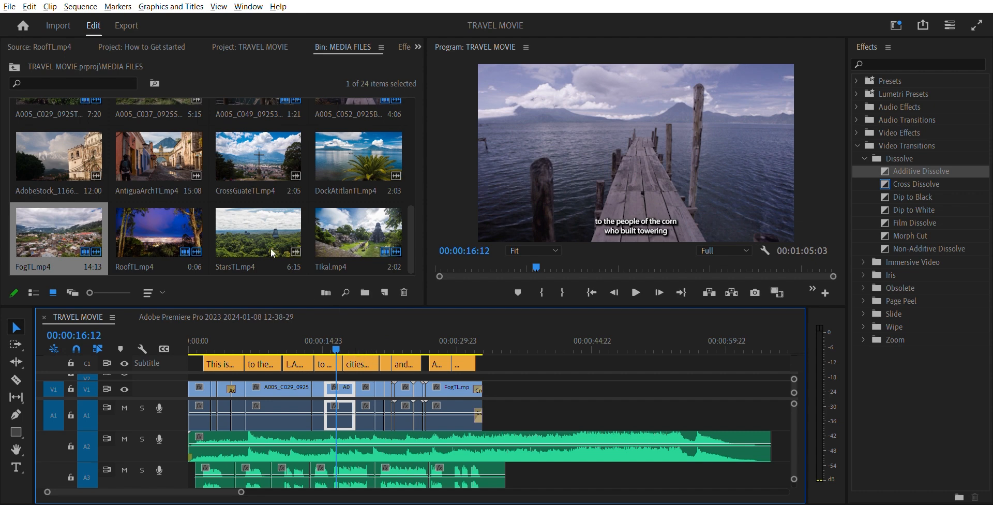
click(129, 27)
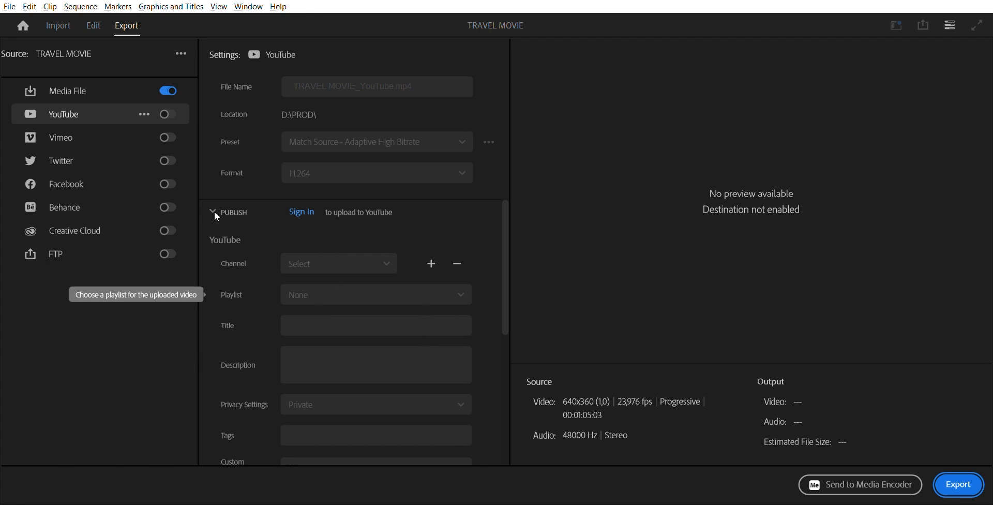
click(79, 87)
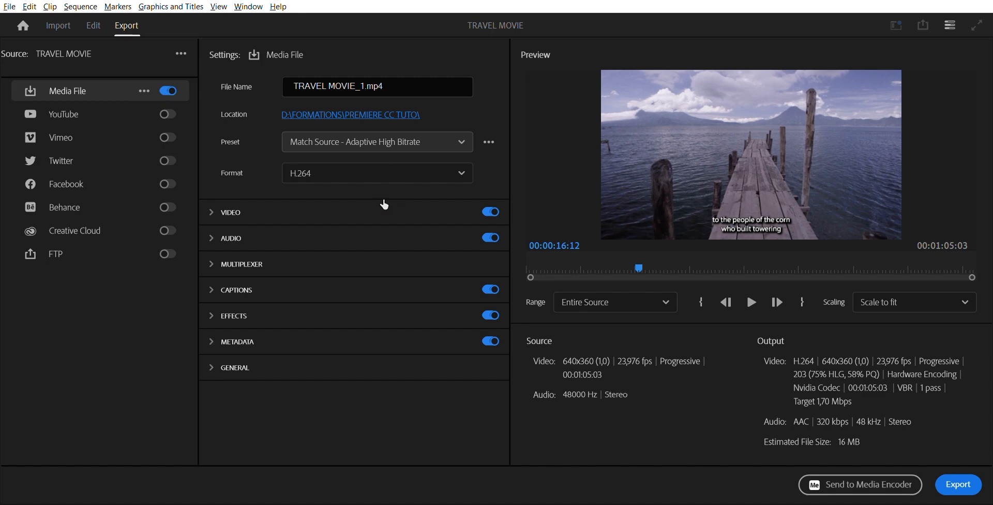
click(384, 198)
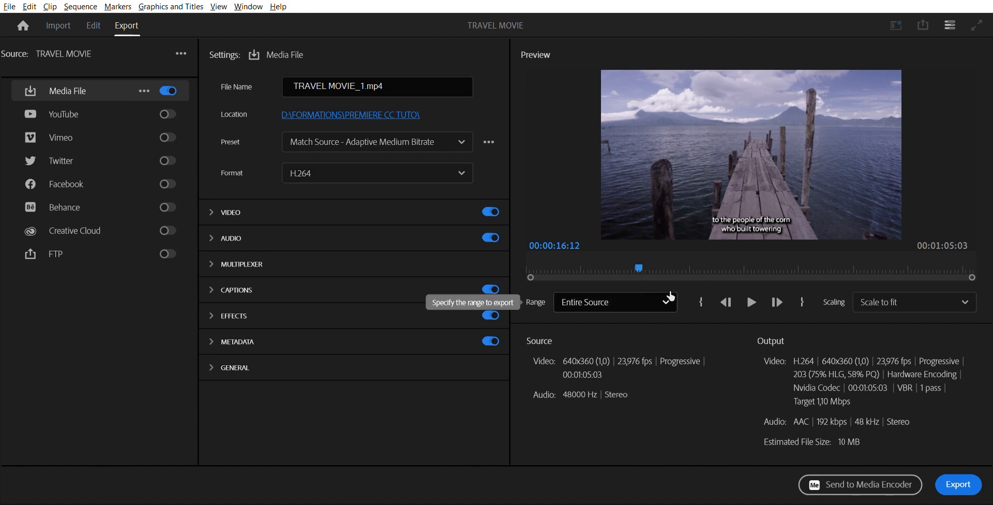
Set a custom export range from the sequence start with a duration of 00:00:34:07, and send the export to Media Encoder.
drag(643, 261, 759, 254)
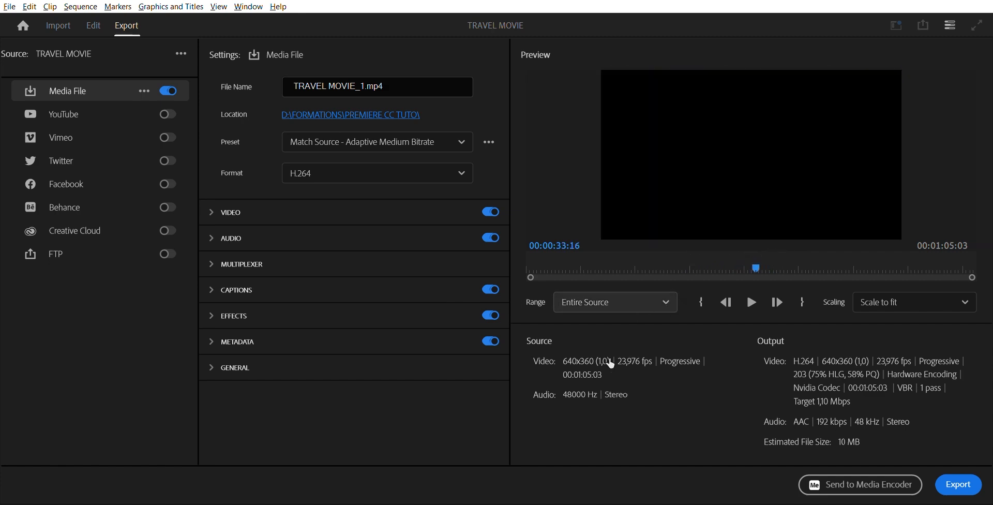
click(604, 357)
drag(756, 256, 730, 266)
drag(970, 267, 755, 266)
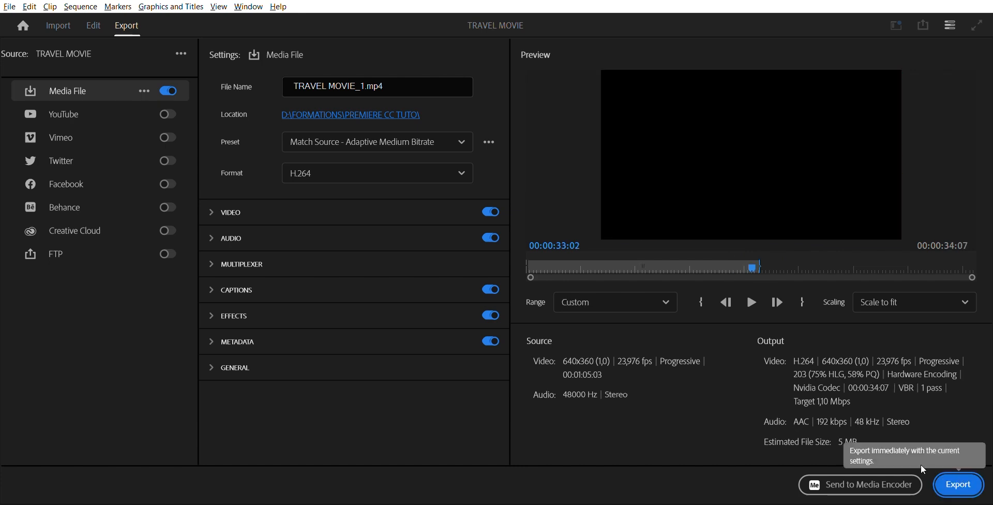
click(862, 486)
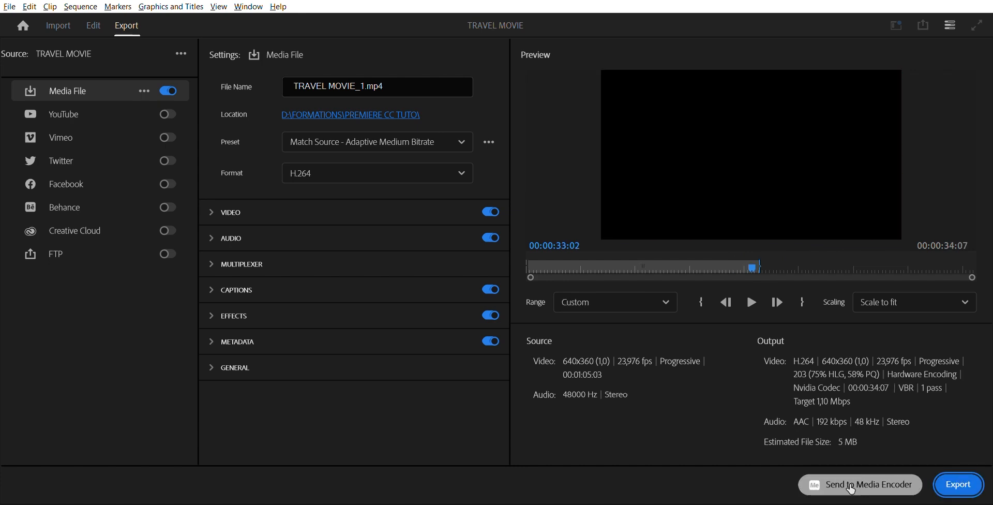